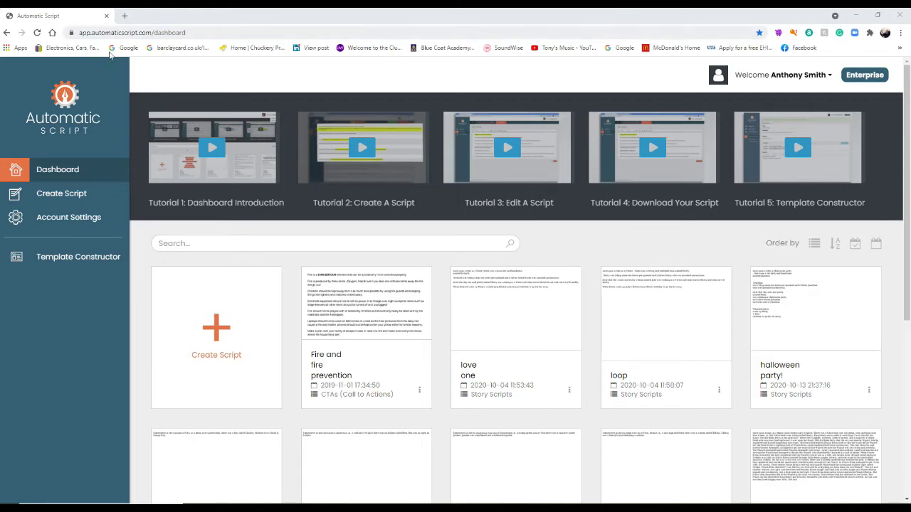
Step: Start a new category in the Template Constructor's categories and name it "Management scripts"
{"action": "left_click", "coordinate": [85, 257]}
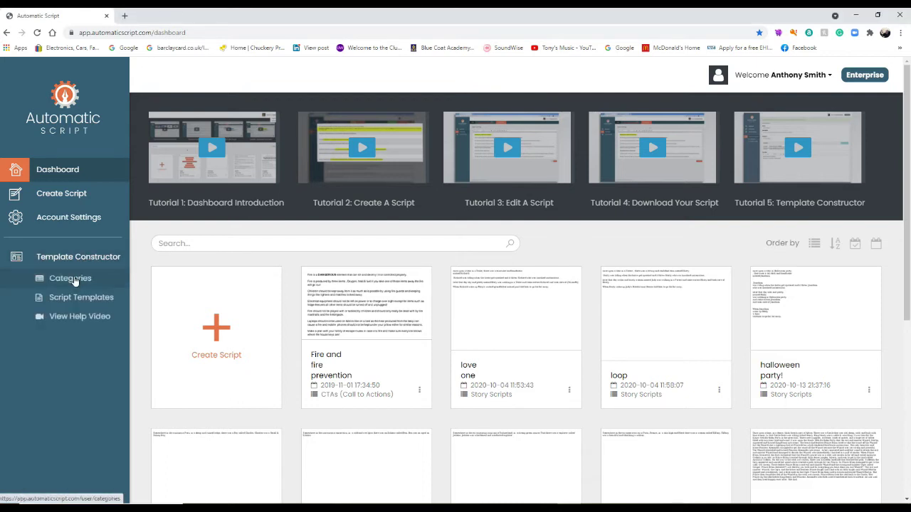
{"action": "left_click", "coordinate": [78, 284]}
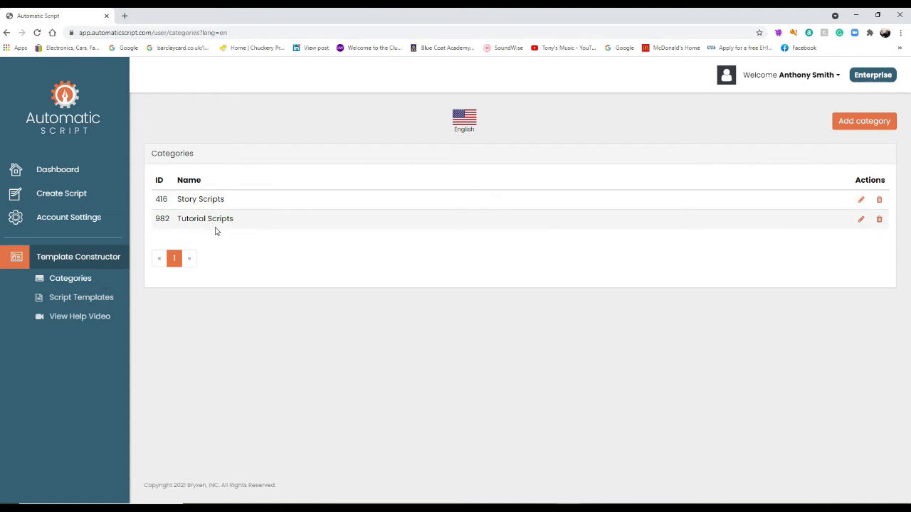
{"action": "left_click", "coordinate": [858, 124]}
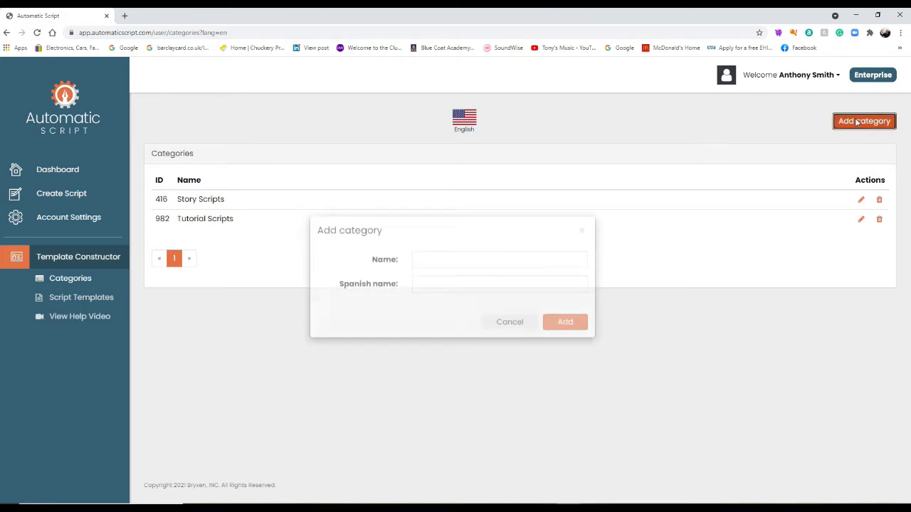
{"action": "left_click", "coordinate": [462, 262]}
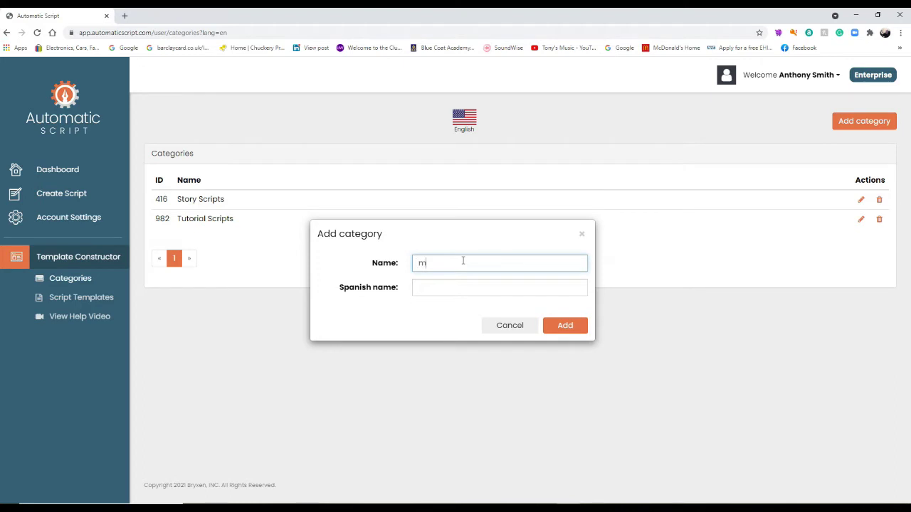
{"action": "type", "text": "mamn"}
{"action": "type", "text": "age"}
{"action": "type", "text": "me"}
{"action": "type", "text": "een"}
{"action": "key", "text": "BackSpace"}
{"action": "key", "text": "BackSpace"}
{"action": "key", "text": "BackSpace"}
{"action": "key", "text": "BackSpace"}
{"action": "key", "text": "BackSpace"}
{"action": "key", "text": "BackSpace"}
{"action": "key", "text": "BackSpace"}
{"action": "key", "text": "BackSpace"}
{"action": "key", "text": "BackSpace"}
{"action": "key", "text": "BackSpace"}
{"action": "key", "text": "BackSpace"}
{"action": "type", "text": "Managemn"}
{"action": "type", "text": "e"}
Step: Enter "Managemento Scriptoes" as the new category's Spanish name and add the category
{"action": "left_click", "coordinate": [574, 330]}
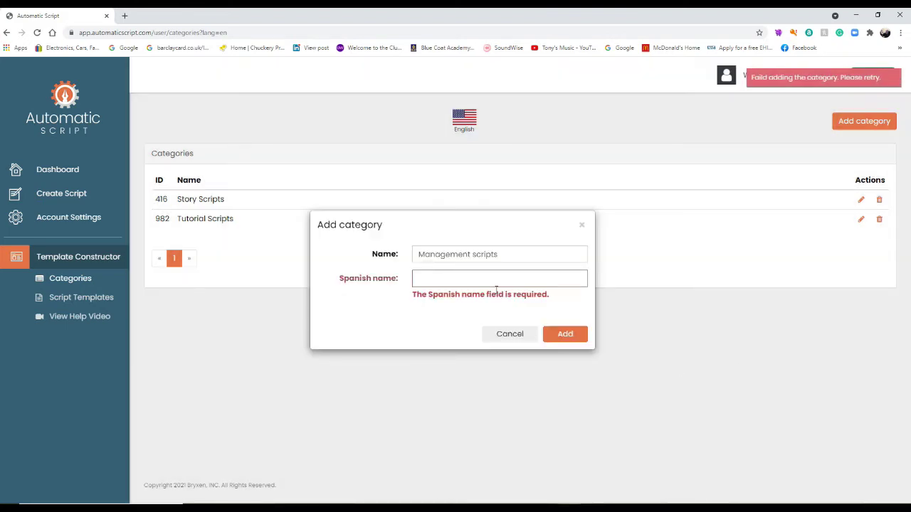
{"action": "left_click", "coordinate": [477, 280]}
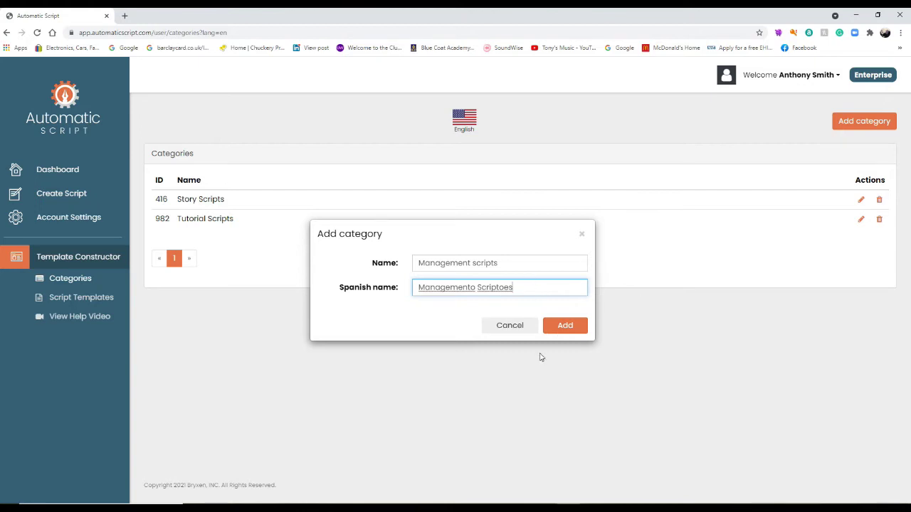
{"action": "left_click", "coordinate": [569, 327]}
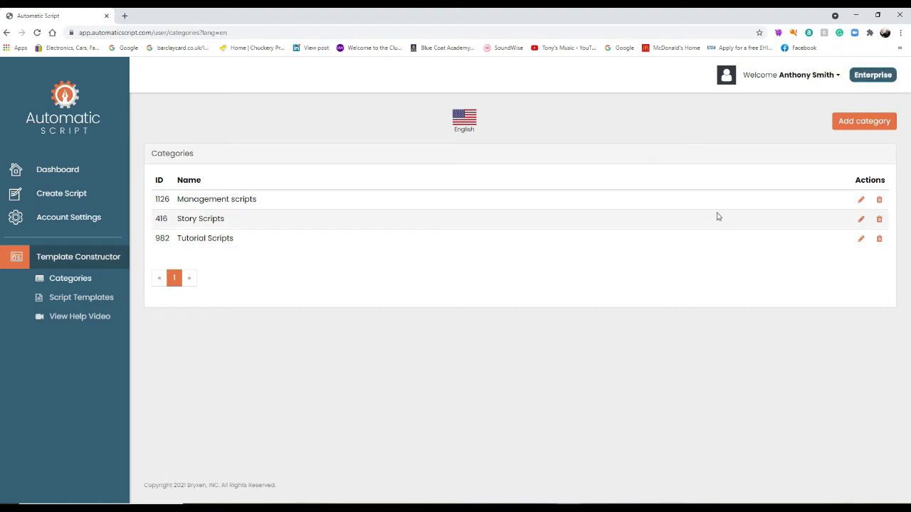
Step: Inspect the delete prompt and the edit form of the Management scripts category without applying either
{"action": "left_click", "coordinate": [879, 200]}
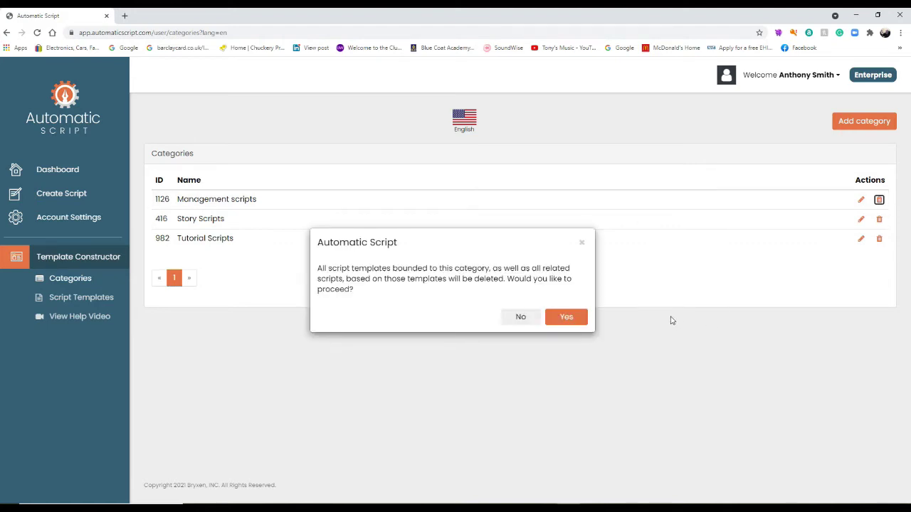
{"action": "left_click", "coordinate": [578, 327]}
{"action": "left_click", "coordinate": [581, 242]}
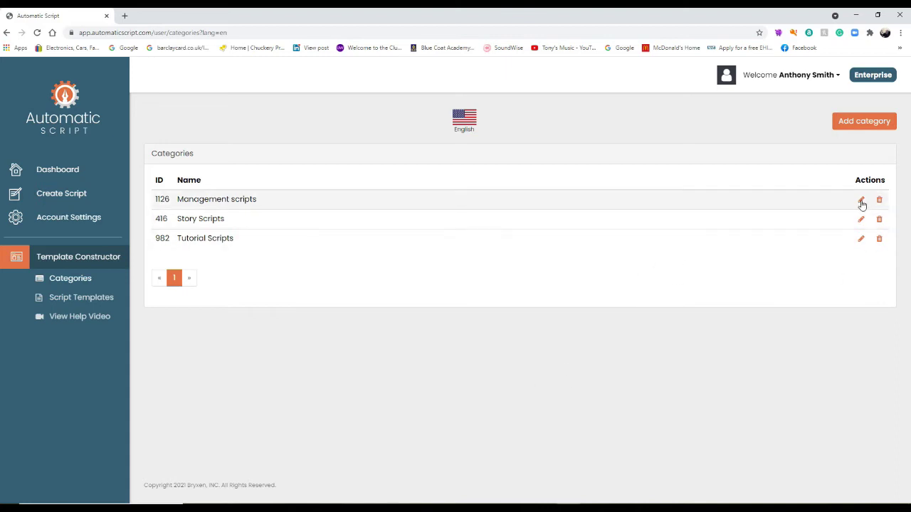
{"action": "left_click", "coordinate": [861, 200]}
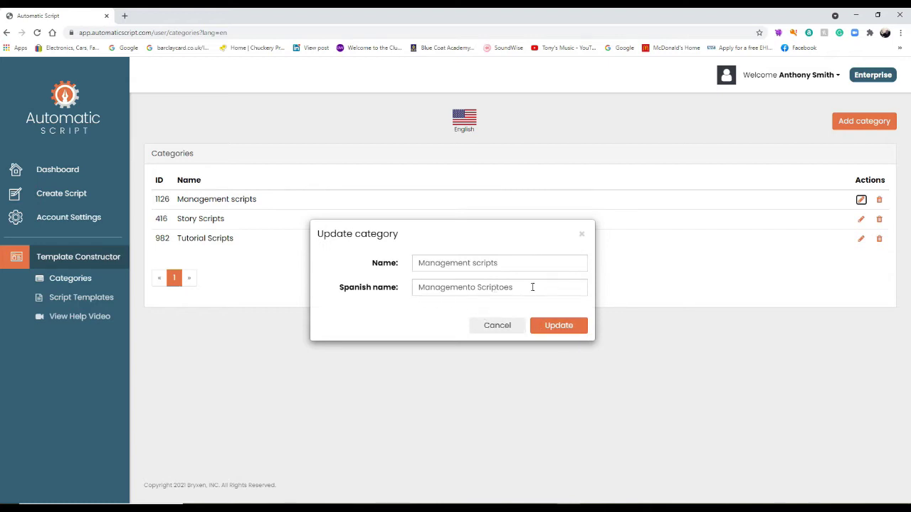
{"action": "left_click", "coordinate": [509, 332]}
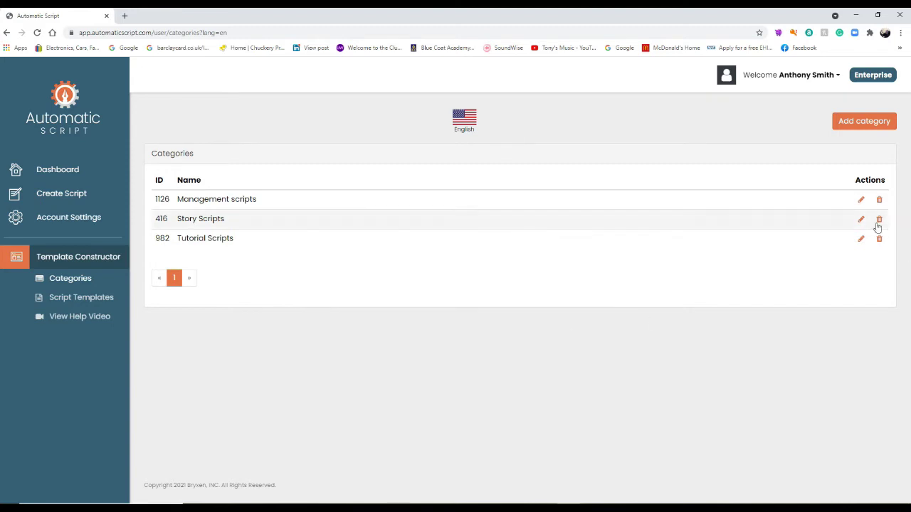
Step: Delete the Management scripts category, including its bound templates and scripts
{"action": "left_click", "coordinate": [879, 200]}
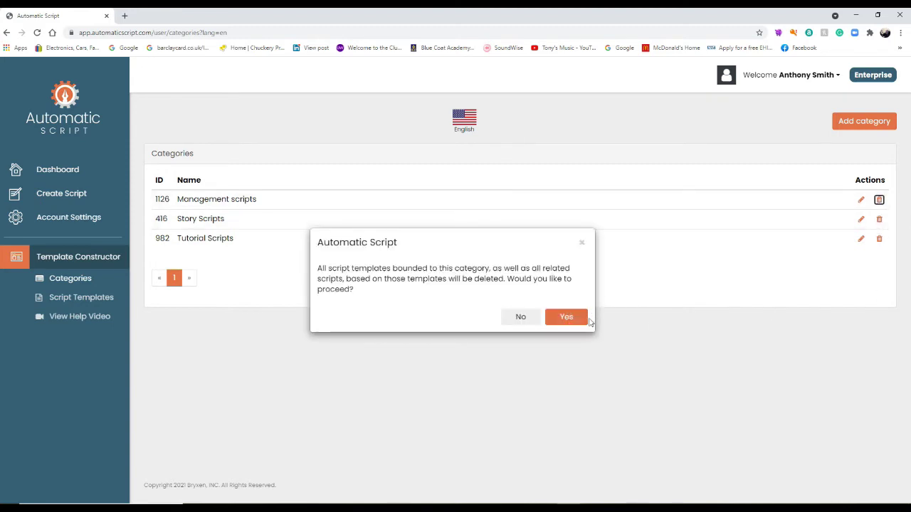
{"action": "left_click", "coordinate": [571, 316]}
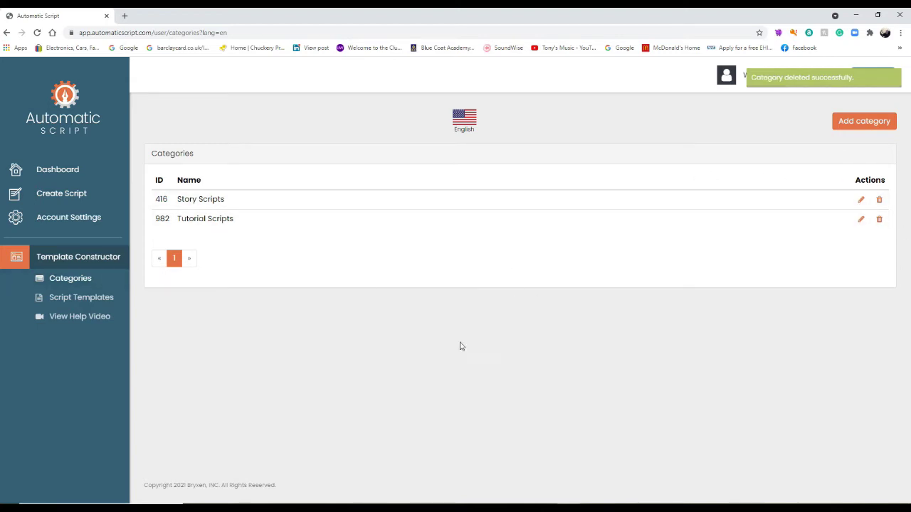
Step: In the INDEXING A SCRIPT template, change the BUILD1 variable's example formula to "in a [%BUILD1%]." and update the variable
{"action": "left_click", "coordinate": [102, 301]}
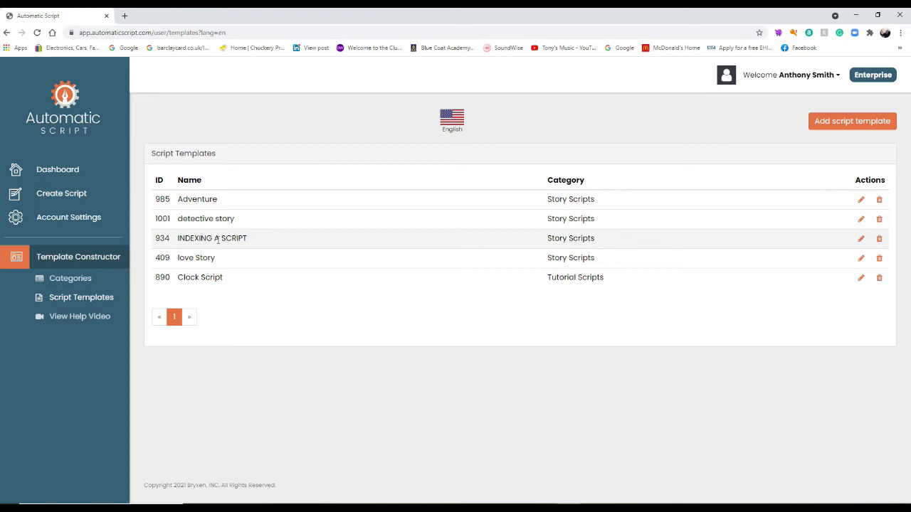
{"action": "left_click", "coordinate": [861, 240]}
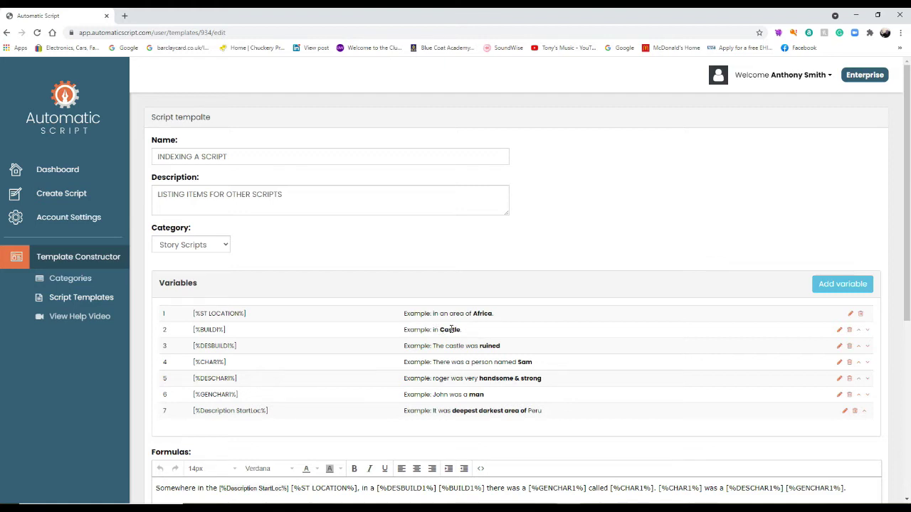
{"action": "left_click", "coordinate": [840, 330]}
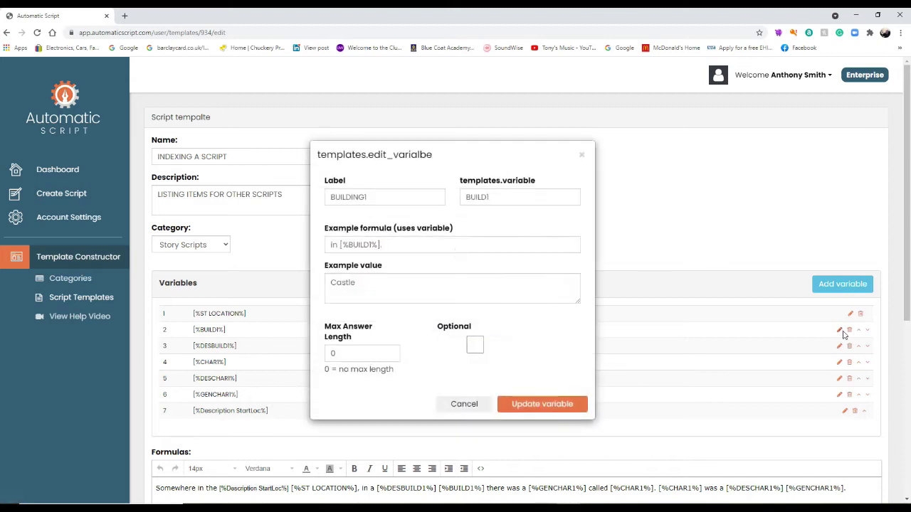
{"action": "left_click", "coordinate": [338, 244]}
{"action": "type", "text": "a"}
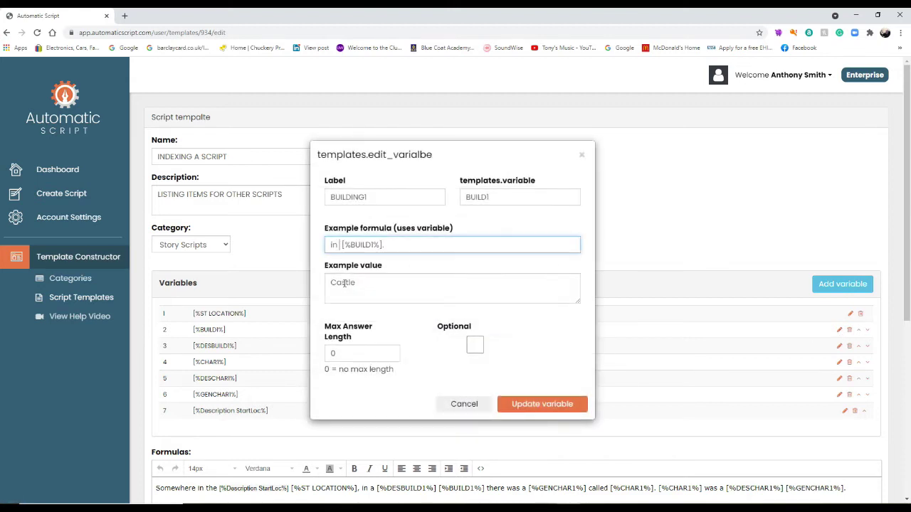
{"action": "left_click", "coordinate": [545, 403]}
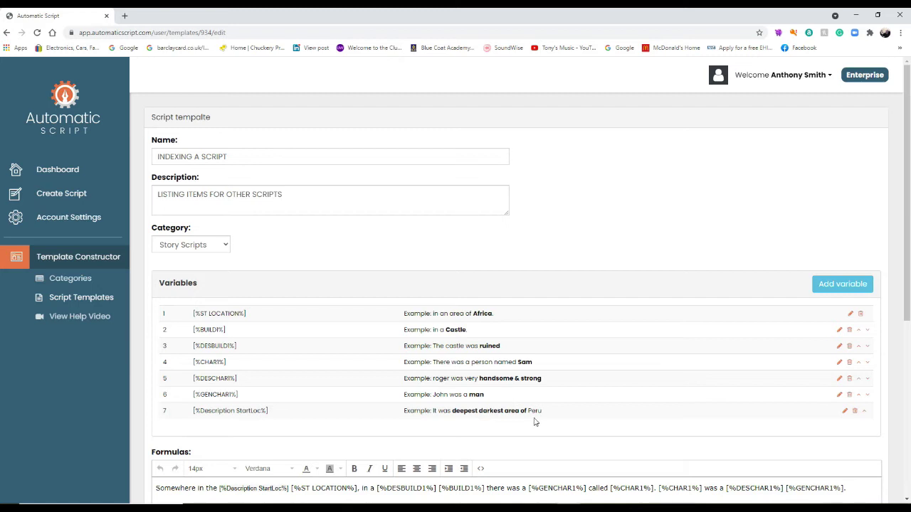
Step: Review the variables and formula of the INDEXING A SCRIPT template and save the template
{"action": "scroll", "coordinate": [560, 442], "scroll_direction": "down", "scroll_amount": 2}
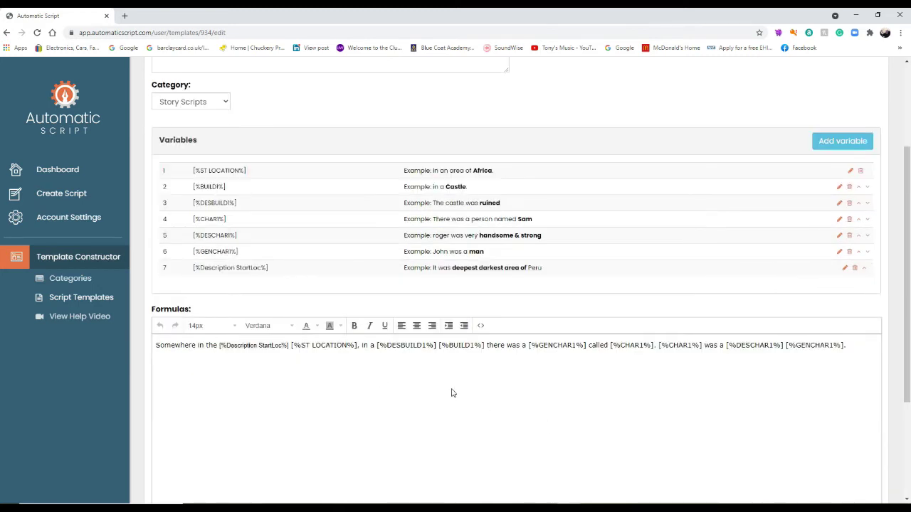
{"action": "scroll", "coordinate": [355, 285], "scroll_direction": "down", "scroll_amount": 1}
{"action": "scroll", "coordinate": [356, 287], "scroll_direction": "up", "scroll_amount": 1}
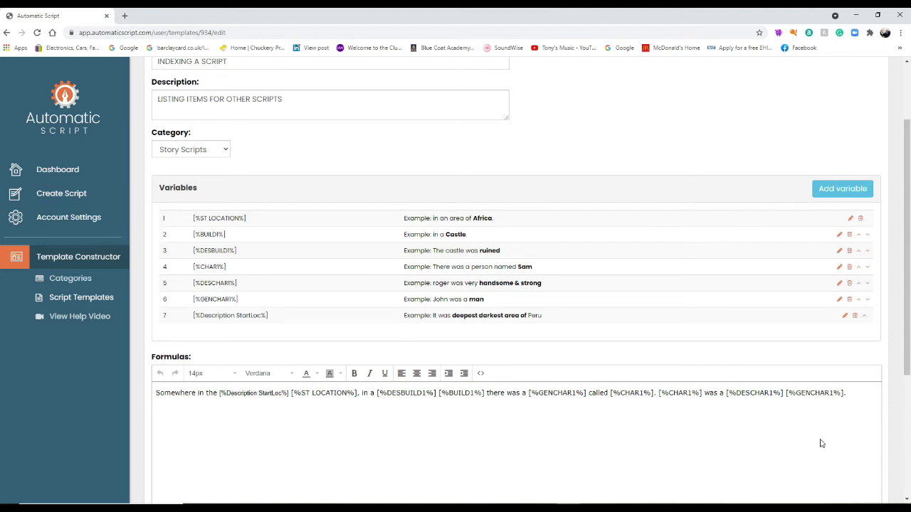
{"action": "scroll", "coordinate": [822, 431], "scroll_direction": "down", "scroll_amount": 3}
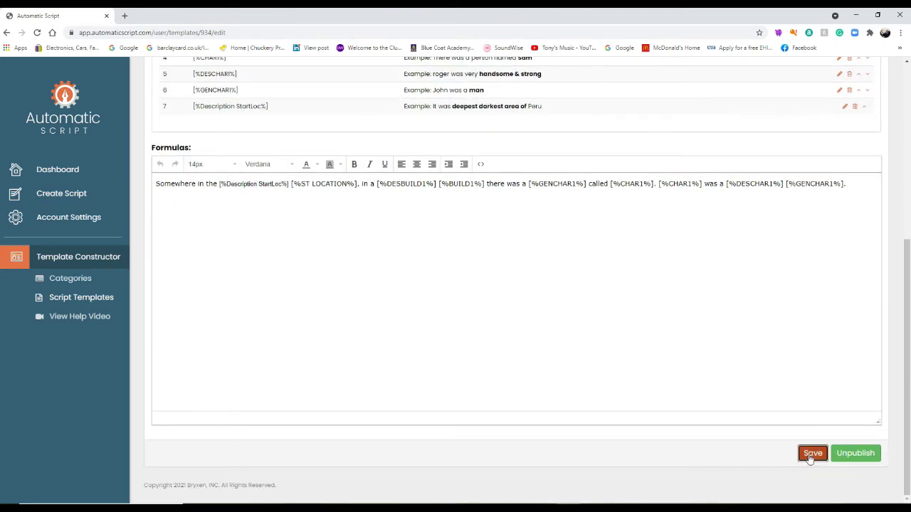
{"action": "left_click", "coordinate": [810, 454]}
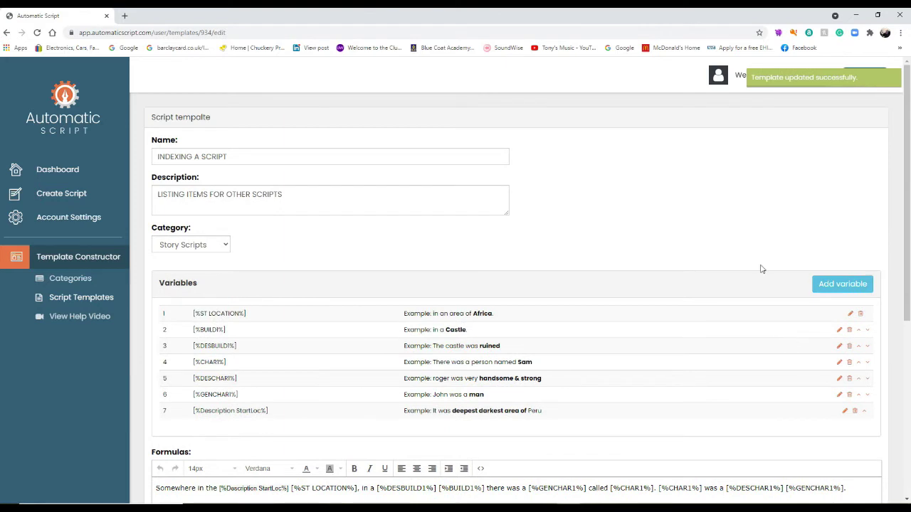
{"action": "scroll", "coordinate": [744, 287], "scroll_direction": "down", "scroll_amount": 2}
{"action": "scroll", "coordinate": [746, 289], "scroll_direction": "up", "scroll_amount": 1}
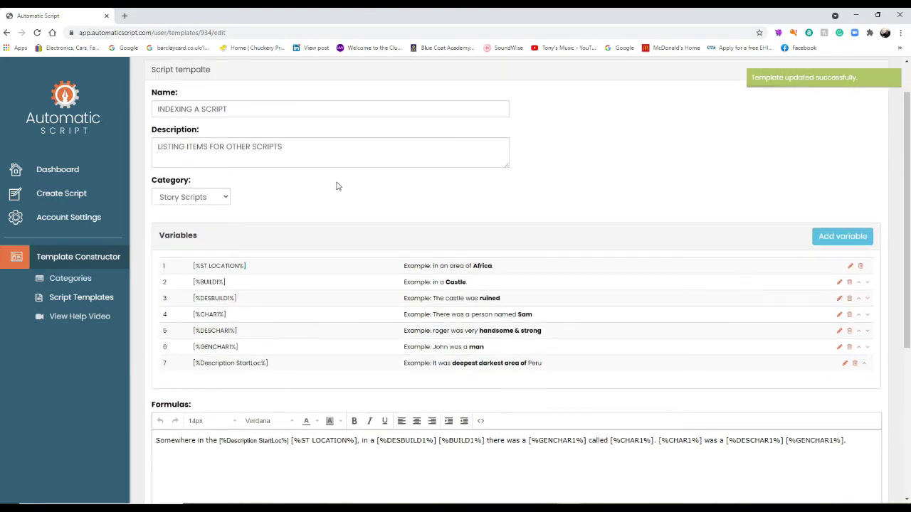
Step: Start a new script, enter a first name as its title, and continue to the template selection
{"action": "left_click", "coordinate": [84, 199]}
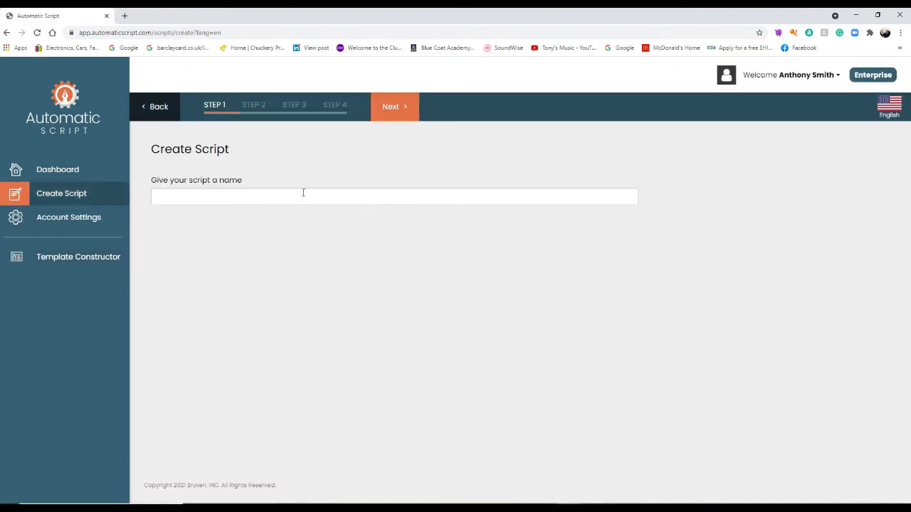
{"action": "left_click", "coordinate": [283, 197]}
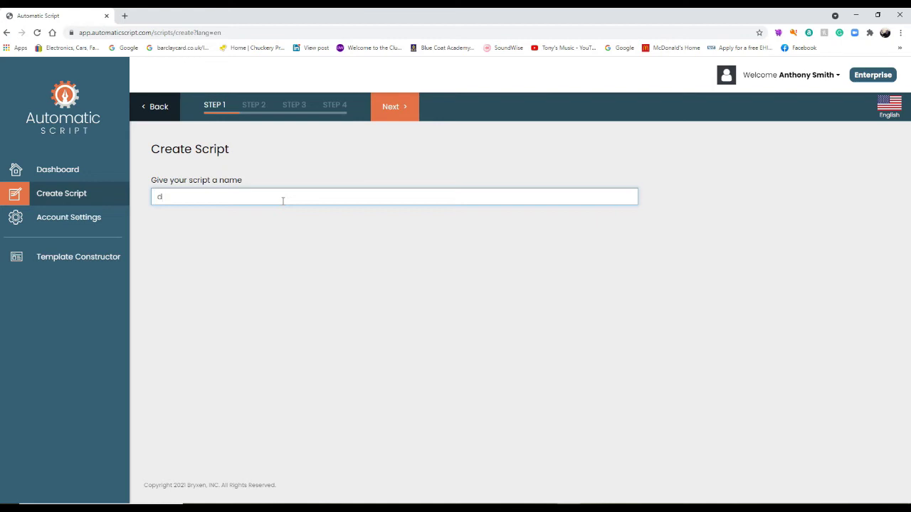
{"action": "type", "text": "danny"}
{"action": "left_click_drag", "start_coordinate": [163, 194], "coordinate": [142, 195]}
{"action": "type", "text": "Danny"}
{"action": "left_click", "coordinate": [407, 113]}
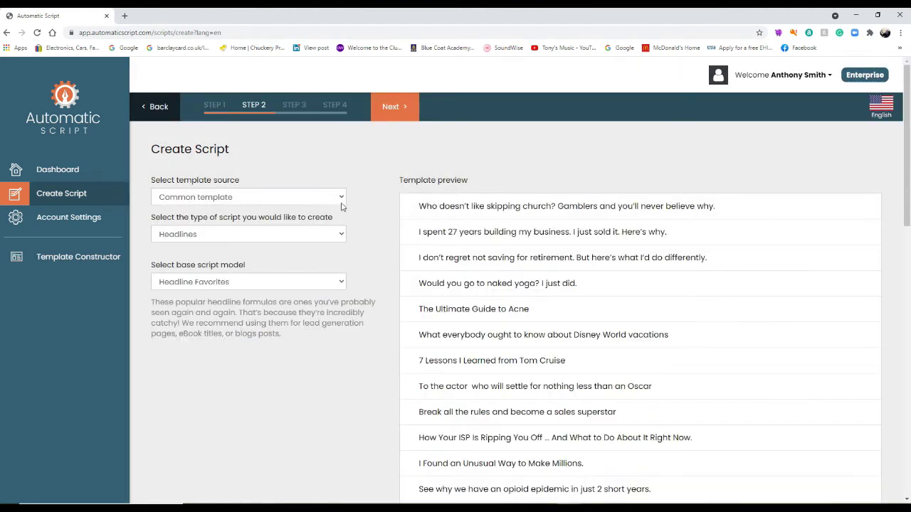
Step: Base the script on the personal Story Scripts template INDEXING A SCRIPT and continue to the answer fields
{"action": "left_click", "coordinate": [341, 202]}
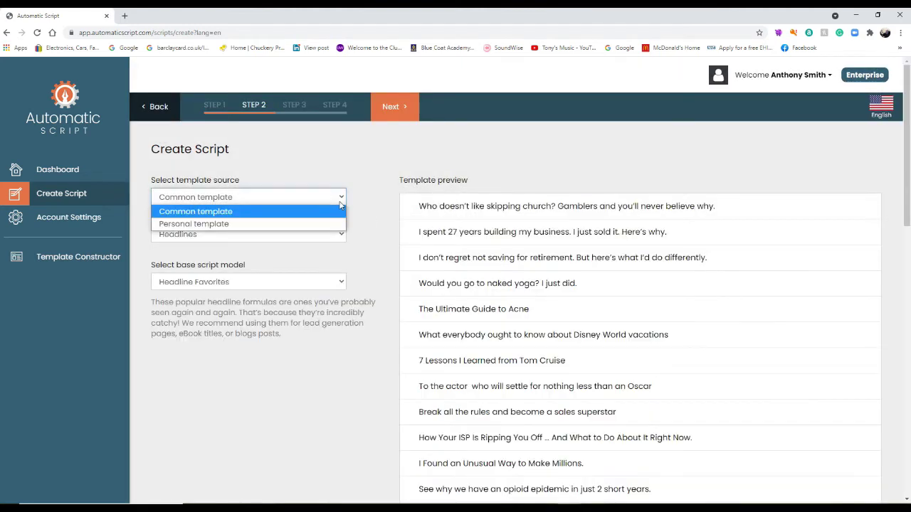
{"action": "left_click", "coordinate": [331, 227]}
{"action": "left_click", "coordinate": [336, 237]}
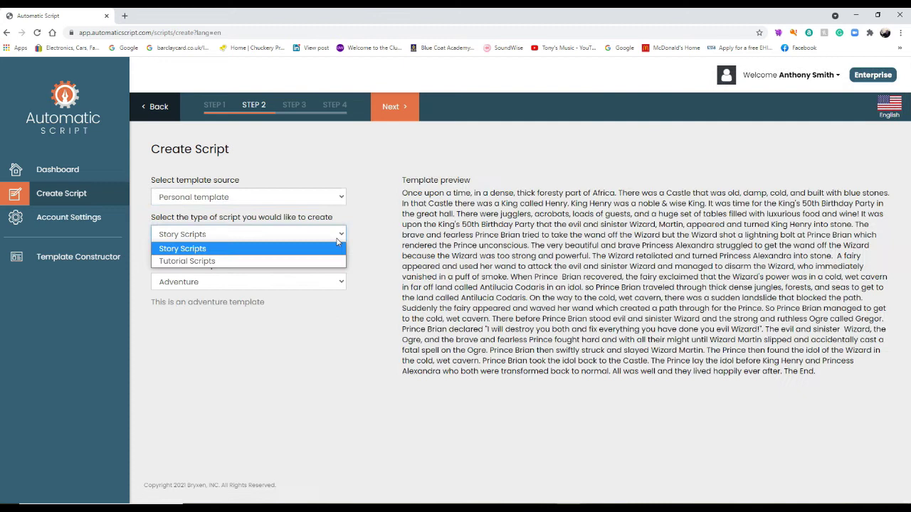
{"action": "left_click", "coordinate": [327, 250]}
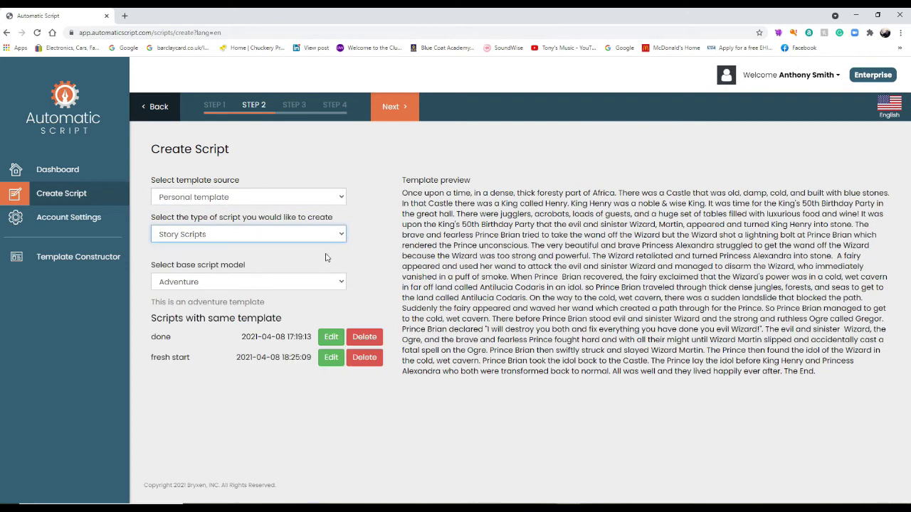
{"action": "left_click", "coordinate": [340, 287]}
{"action": "left_click", "coordinate": [306, 323]}
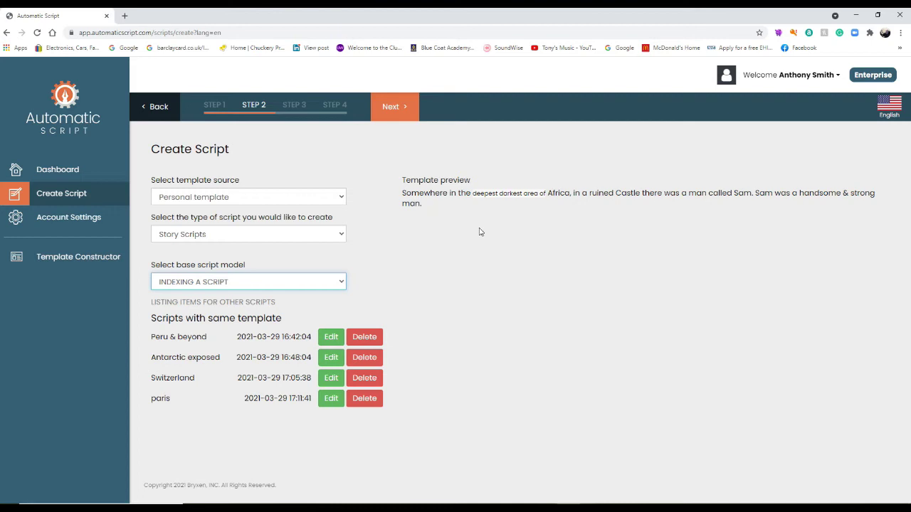
{"action": "left_click", "coordinate": [397, 114]}
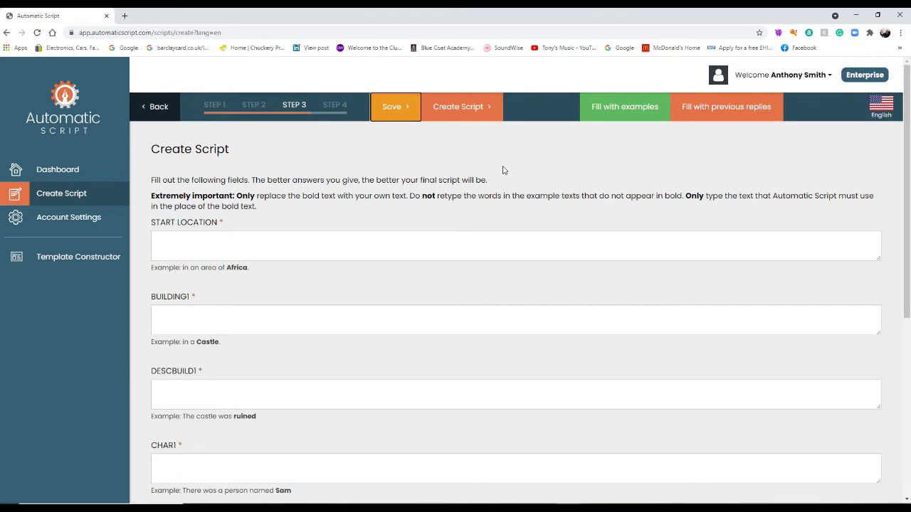
Step: Answer the START LOCATION field with "Australia" and the BUILDING1 field with "Ranch"
{"action": "left_click", "coordinate": [231, 249]}
{"action": "type", "text": "A"}
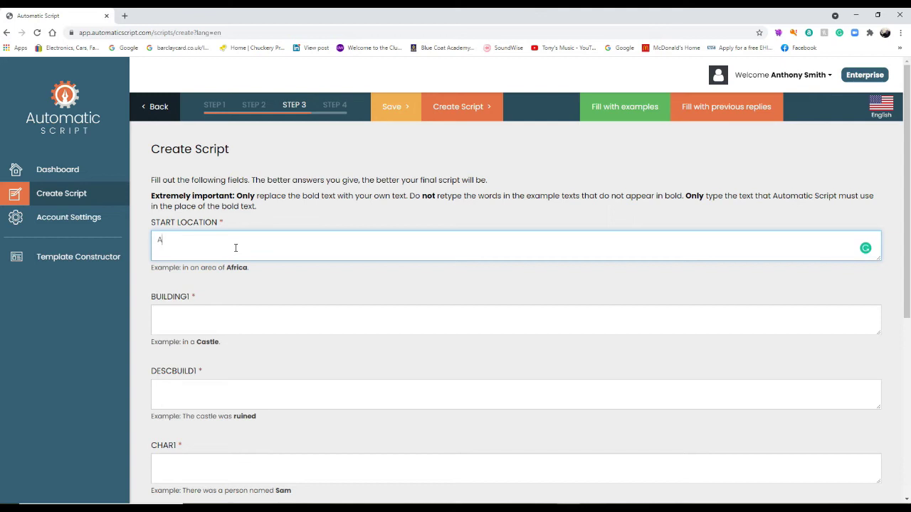
{"action": "type", "text": "ustral"}
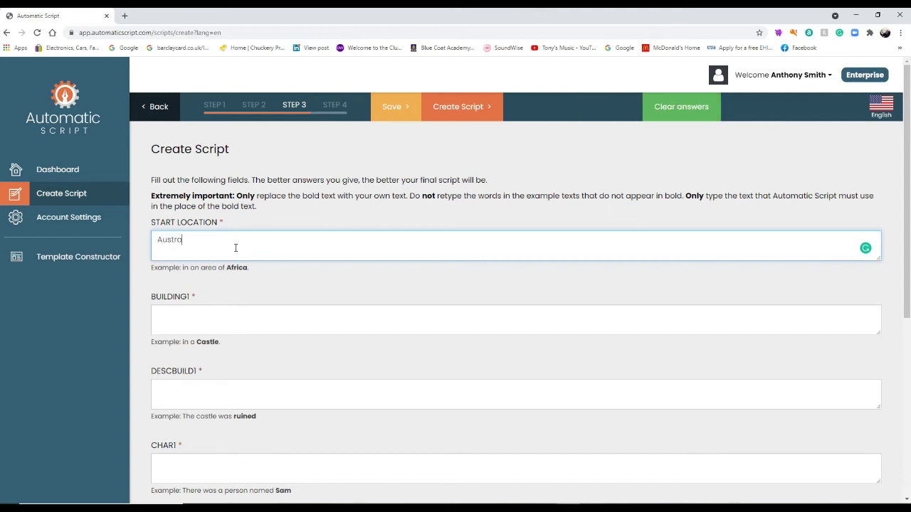
{"action": "type", "text": "ia"}
{"action": "left_click", "coordinate": [244, 322]}
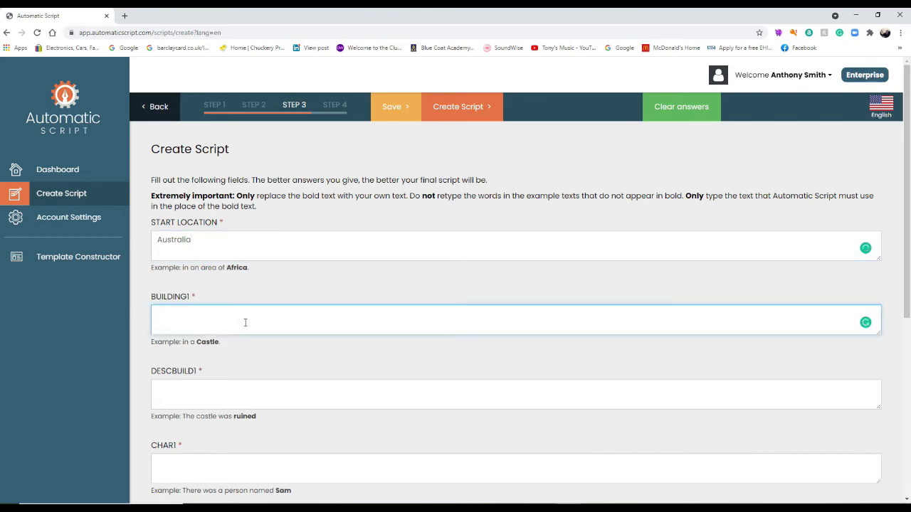
{"action": "type", "text": "Ranch"}
Step: Describe the building in DESCBUILD1 as "wooden, dilapidated and old", accepting the suggested spelling of "dilapidated"
{"action": "left_click", "coordinate": [279, 396]}
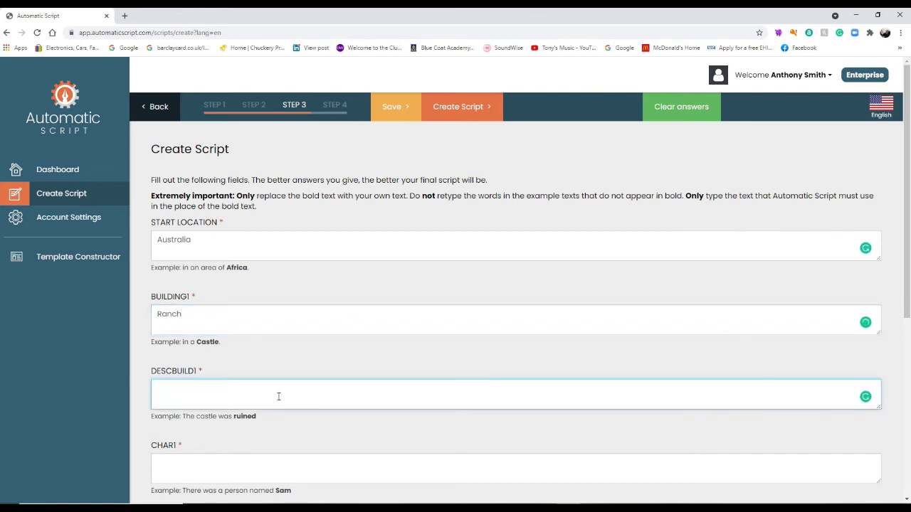
{"action": "type", "text": "wooden, delapidated a"}
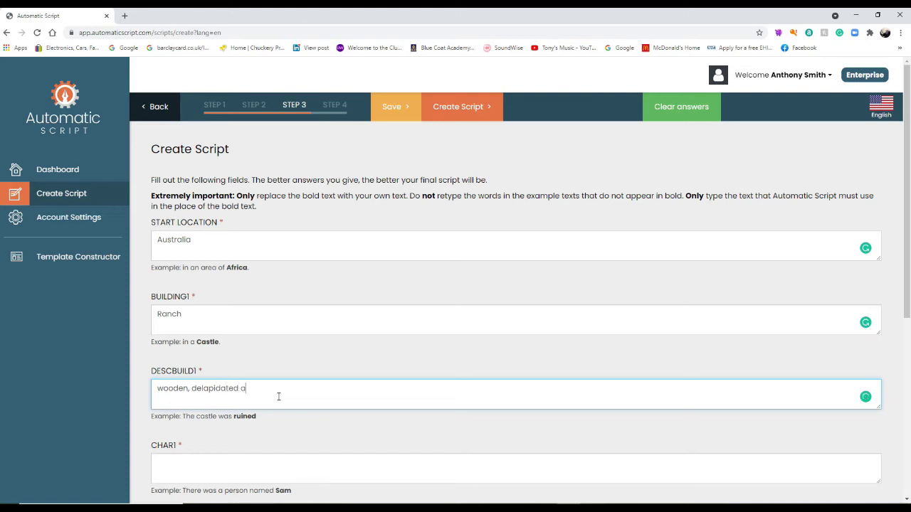
{"action": "type", "text": "nd old"}
{"action": "right_click", "coordinate": [217, 389]}
{"action": "left_click", "coordinate": [213, 407]}
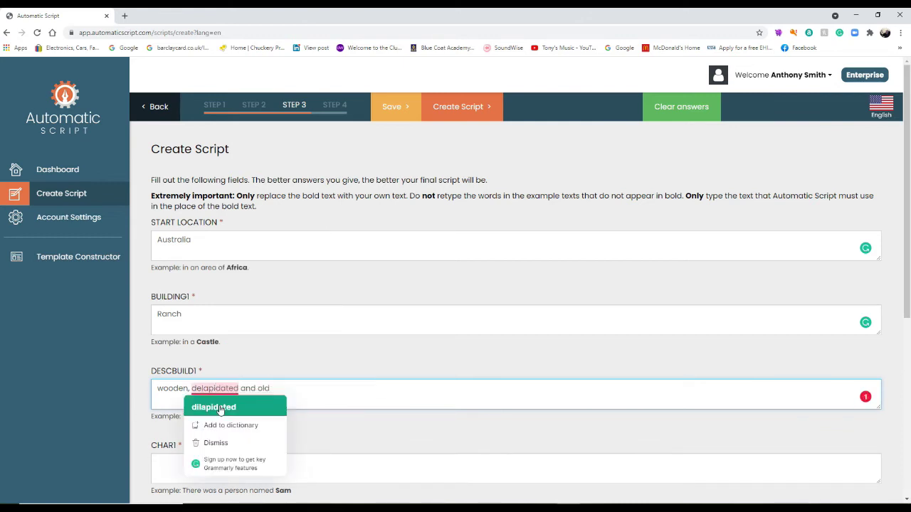
{"action": "left_click", "coordinate": [213, 407]}
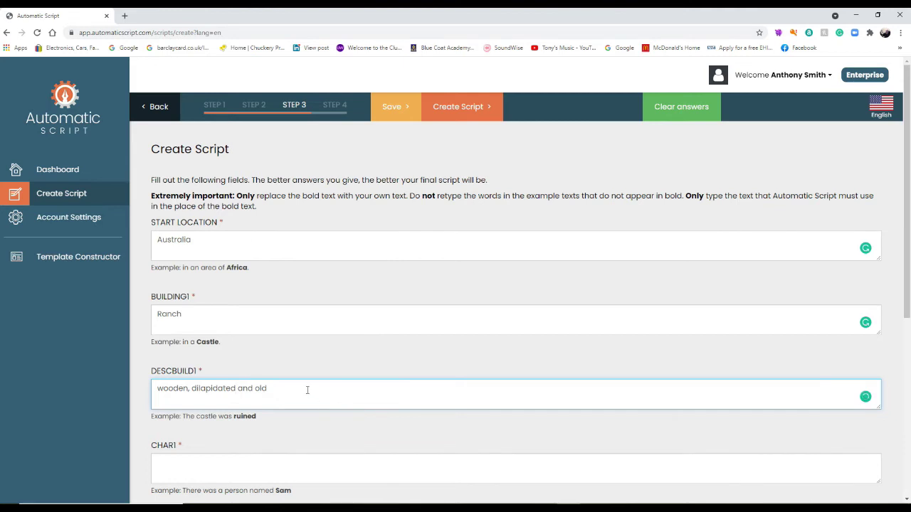
Step: Enter the character's first name in CHAR1 and describe the character in DESCCHAR1 as "old and frail"
{"action": "scroll", "coordinate": [249, 371], "scroll_direction": "down", "scroll_amount": 2}
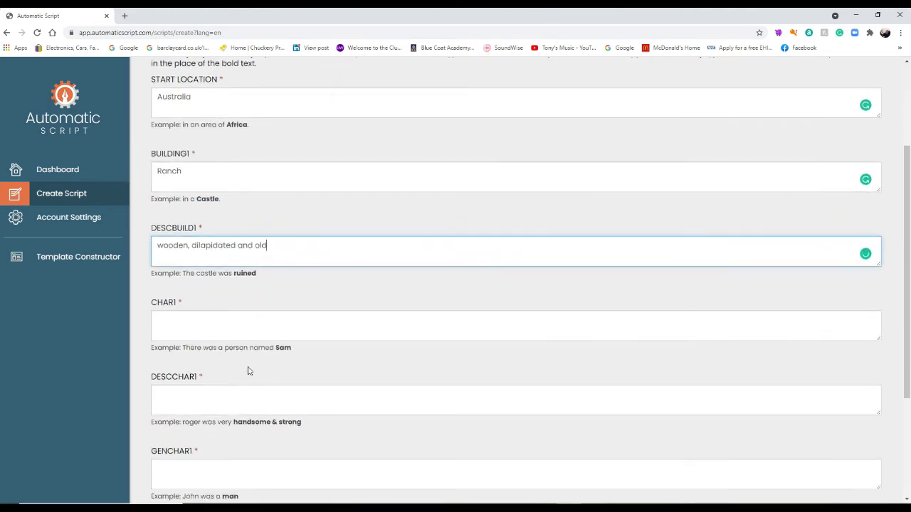
{"action": "left_click", "coordinate": [216, 332]}
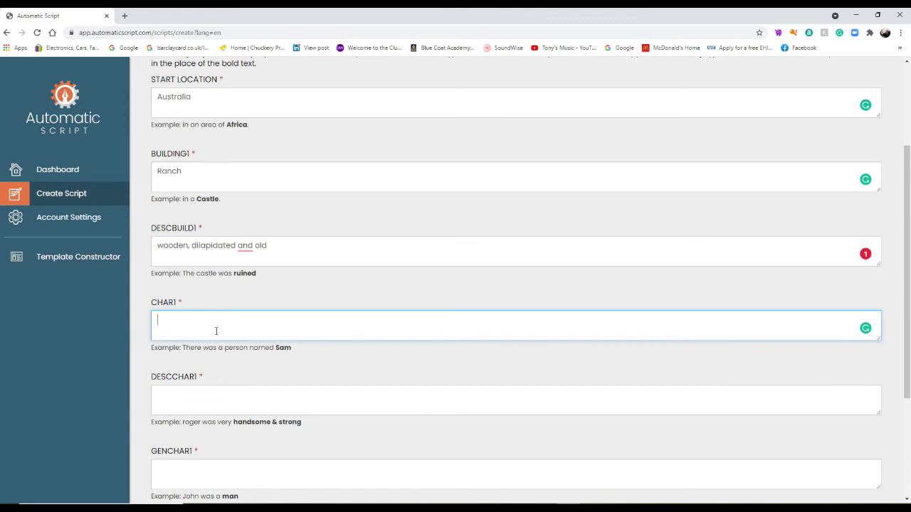
{"action": "type", "text": "Danny"}
{"action": "left_click", "coordinate": [224, 402]}
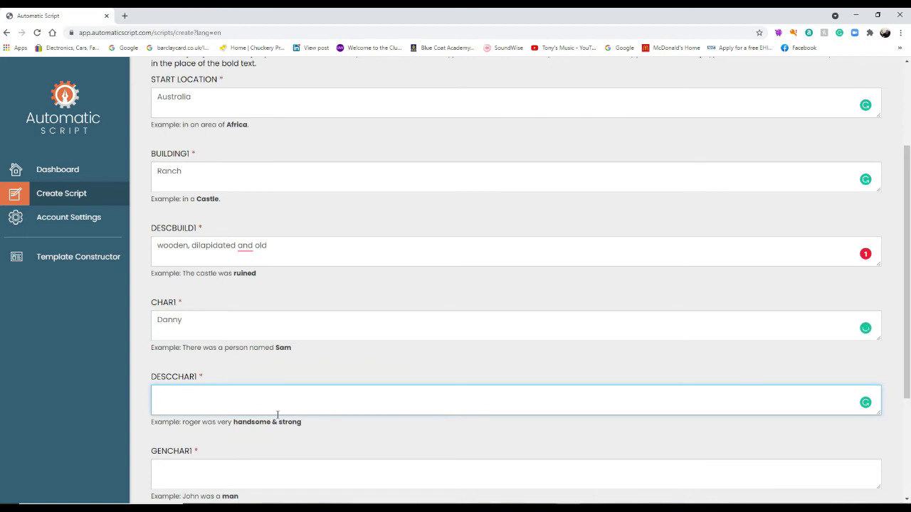
{"action": "type", "text": "Old o"}
{"action": "type", "text": "nd"}
{"action": "key", "text": "BackSpace"}
{"action": "key", "text": "BackSpace"}
{"action": "left_click_drag", "start_coordinate": [163, 393], "coordinate": [155, 393]}
{"action": "type", "text": "o"}
{"action": "left_click", "coordinate": [206, 393]}
{"action": "type", "text": "f"}
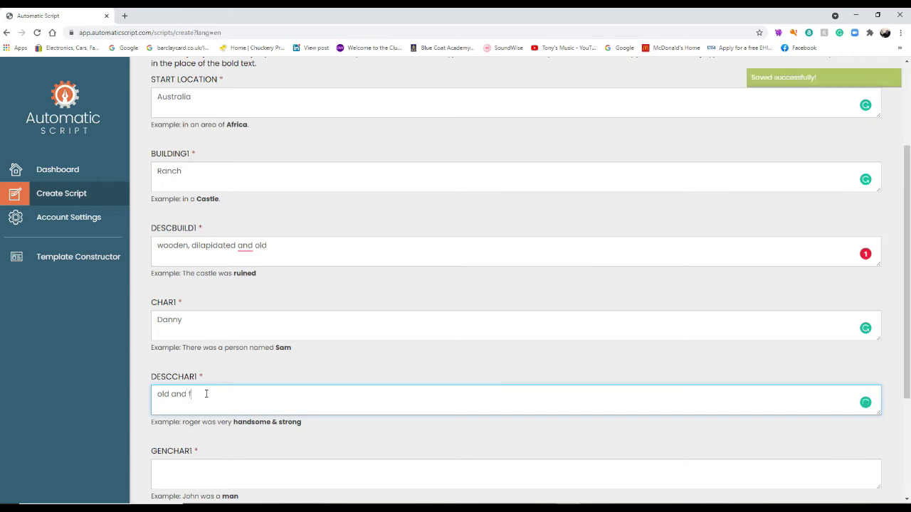
{"action": "type", "text": "ro"}
Step: Change the BUILDING1 answer to lowercase "ranch" and add a comma after "dilapidated" in DESCBUILD1
{"action": "left_click", "coordinate": [162, 169]}
{"action": "key", "text": "BackSpace"}
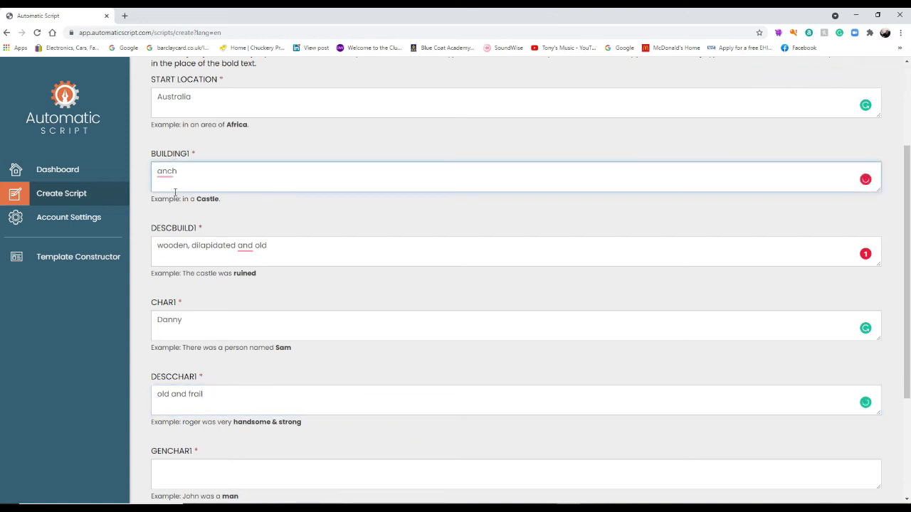
{"action": "type", "text": "r"}
{"action": "left_click", "coordinate": [234, 247]}
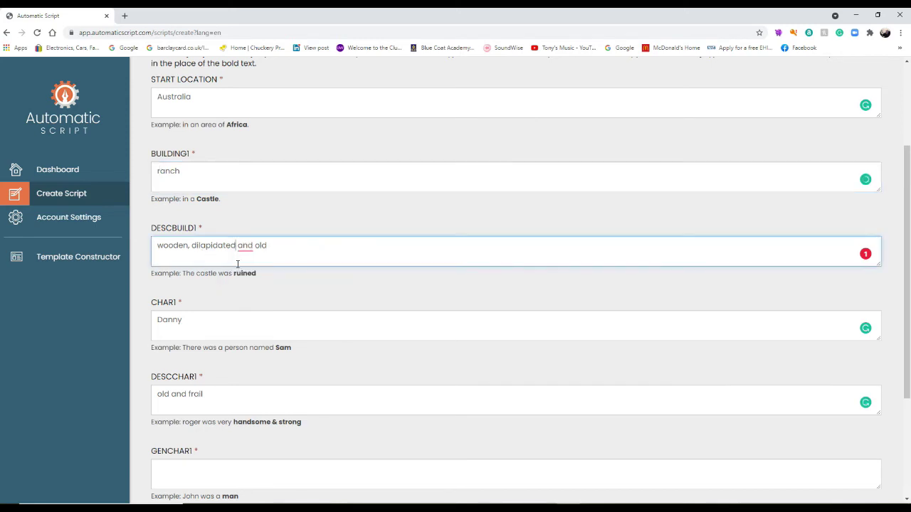
{"action": "type", "text": ","}
Step: Answer GENCHAR1 with "man" and Description StartLoc with "swampy area of the outback"
{"action": "scroll", "coordinate": [260, 306], "scroll_direction": "down", "scroll_amount": 3}
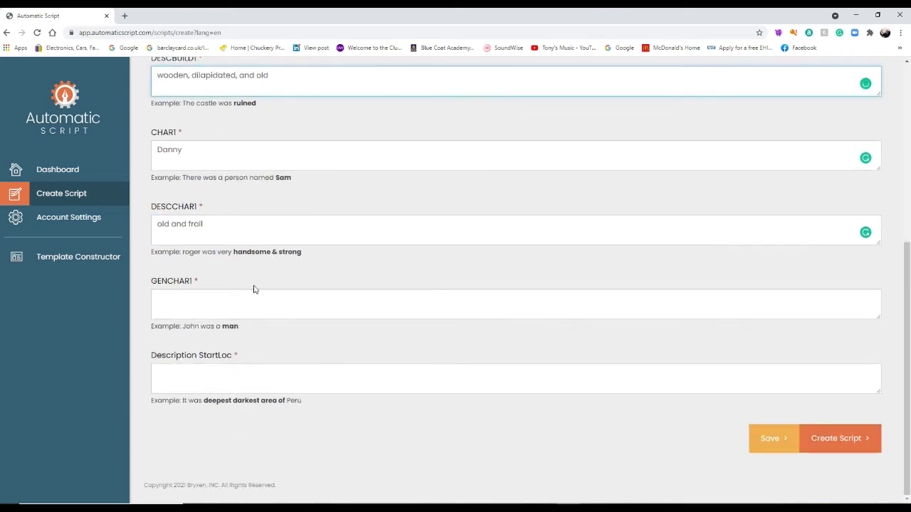
{"action": "left_click", "coordinate": [234, 298]}
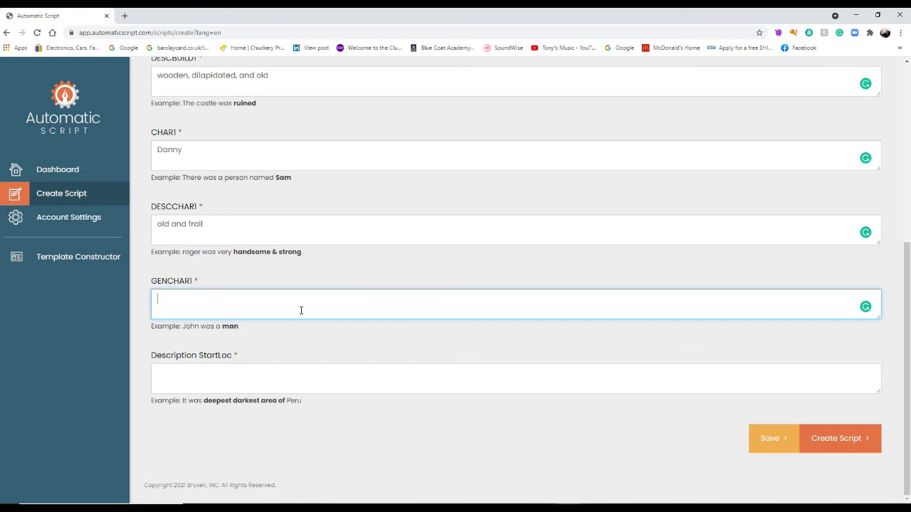
{"action": "type", "text": "M"}
{"action": "key", "text": "BackSpace"}
{"action": "type", "text": "man"}
{"action": "left_click", "coordinate": [234, 381]}
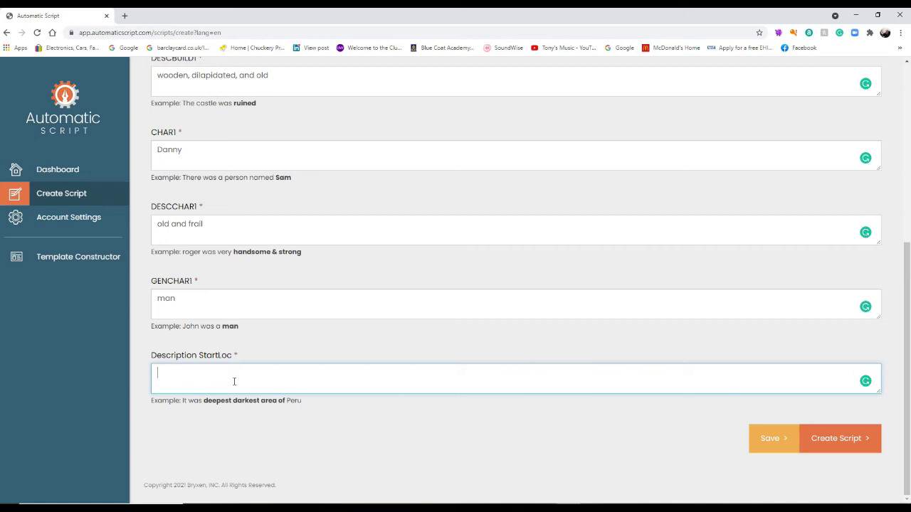
{"action": "type", "text": "swampy area of the outback"}
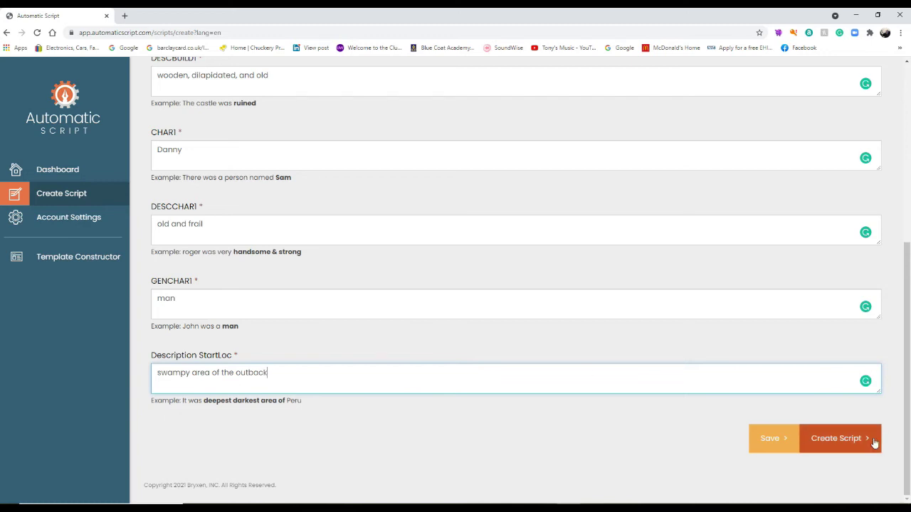
Step: Save the answers, confirming the changes, and create the script from them
{"action": "left_click", "coordinate": [783, 440]}
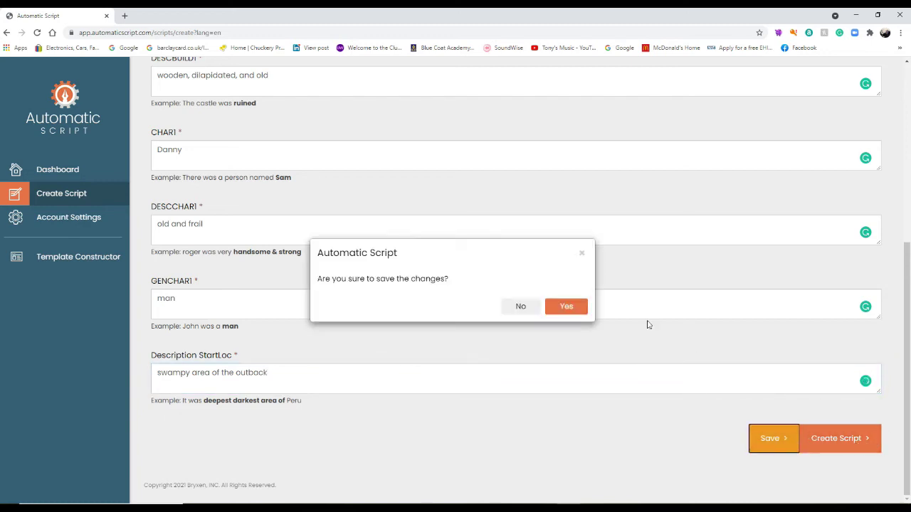
{"action": "left_click", "coordinate": [569, 310]}
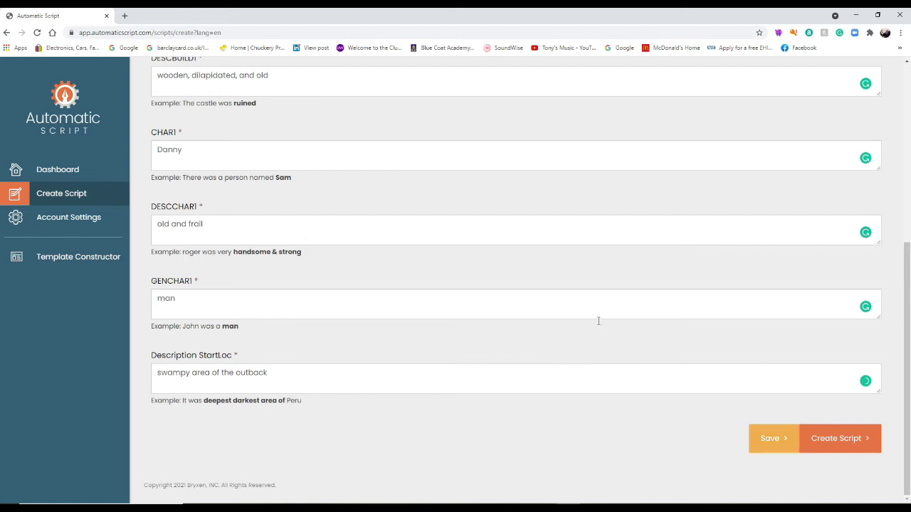
{"action": "left_click", "coordinate": [839, 443]}
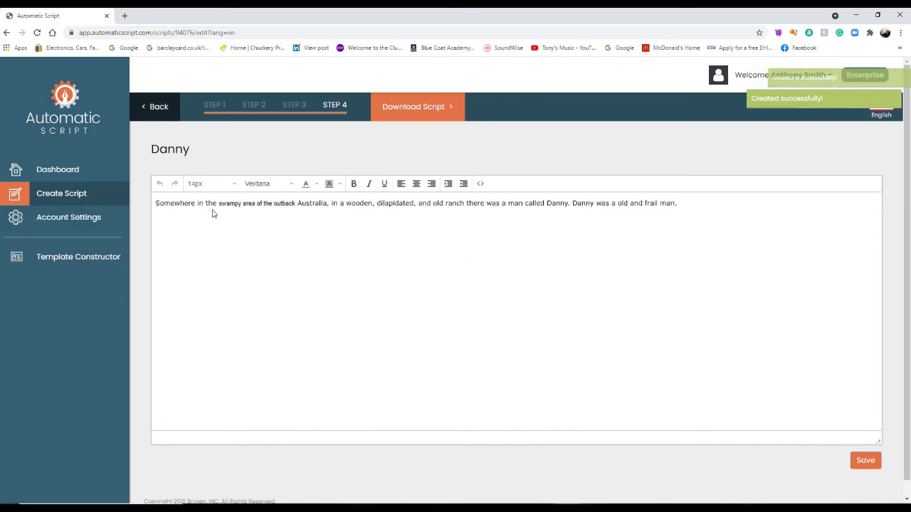
Step: Insert the word "in" before "Australia" in the generated script text
{"action": "left_click", "coordinate": [297, 205]}
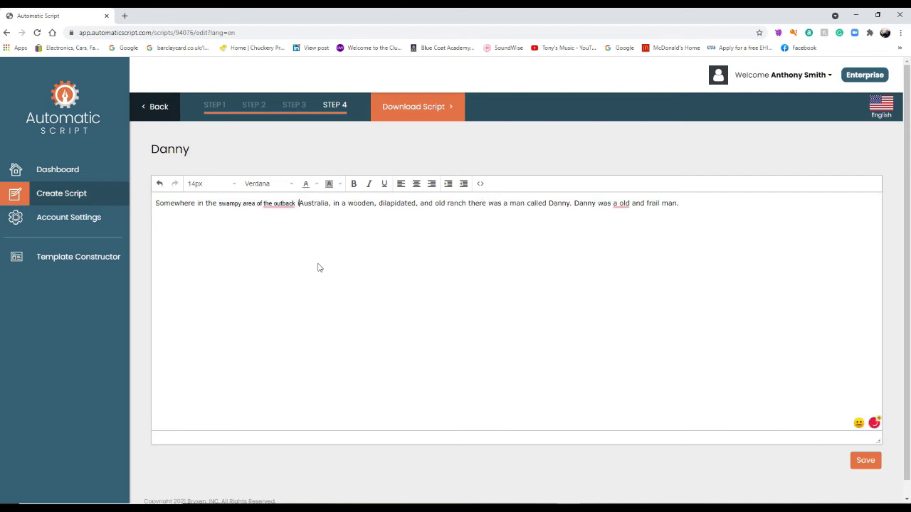
{"action": "type", "text": "in"}
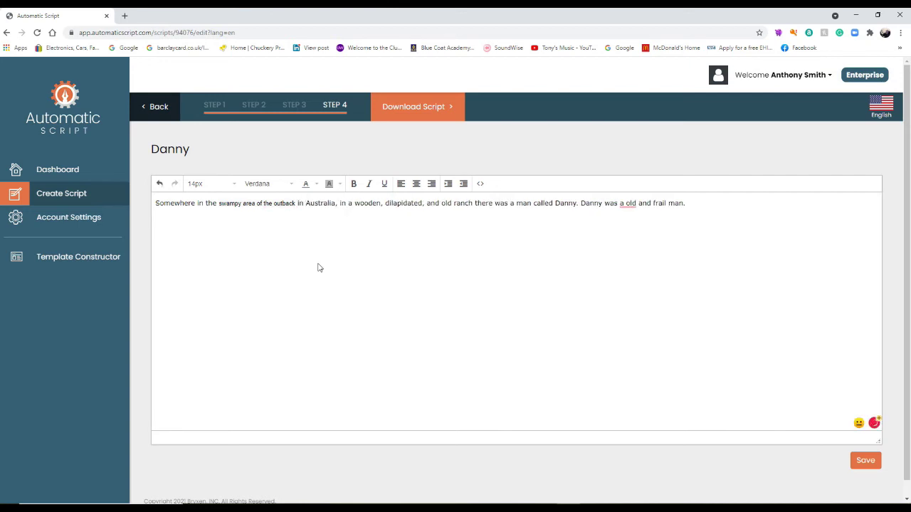
{"action": "left_click", "coordinate": [304, 203]}
Step: Correct "a old" to "an old" in the script's last sentence and save the script
{"action": "mouse_move", "coordinate": [626, 204]}
{"action": "left_click", "coordinate": [631, 229]}
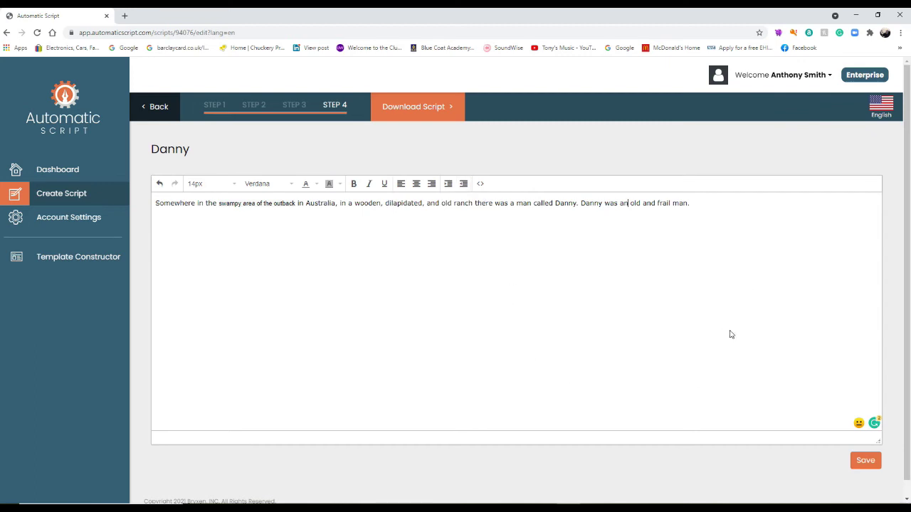
{"action": "left_click", "coordinate": [866, 462]}
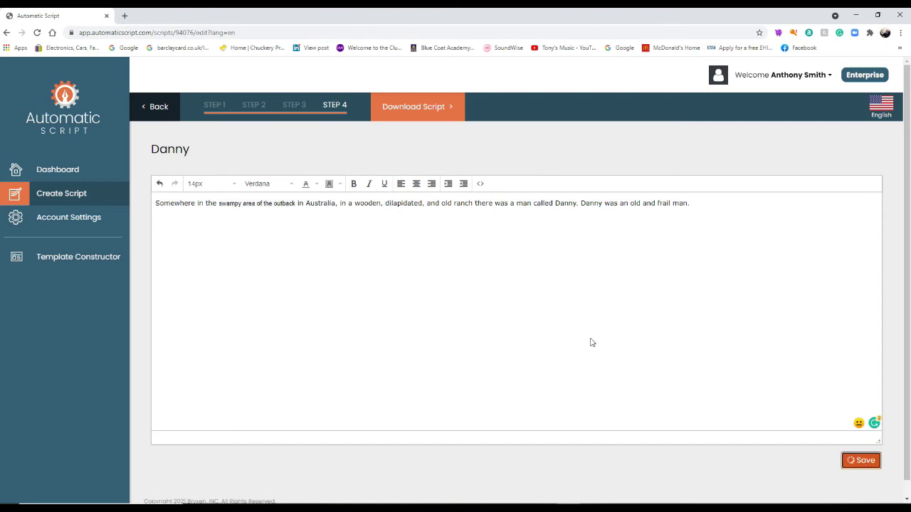
{"action": "left_click", "coordinate": [574, 316]}
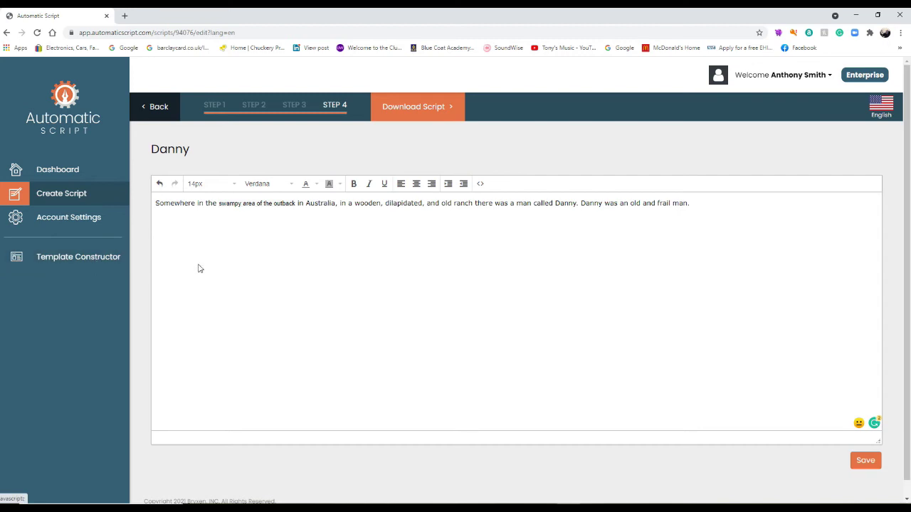
Step: Open the detective story script template for editing from the Template Constructor
{"action": "left_click", "coordinate": [34, 258]}
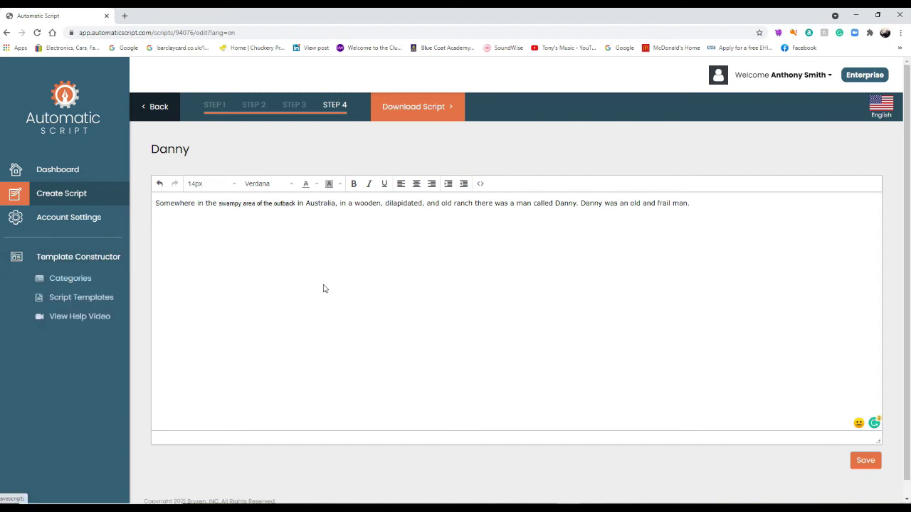
{"action": "left_click", "coordinate": [94, 297]}
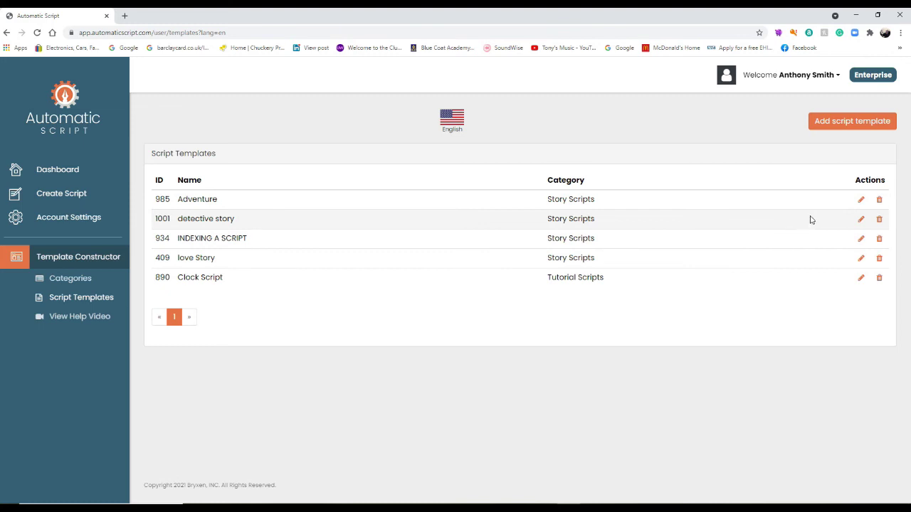
{"action": "left_click", "coordinate": [860, 219]}
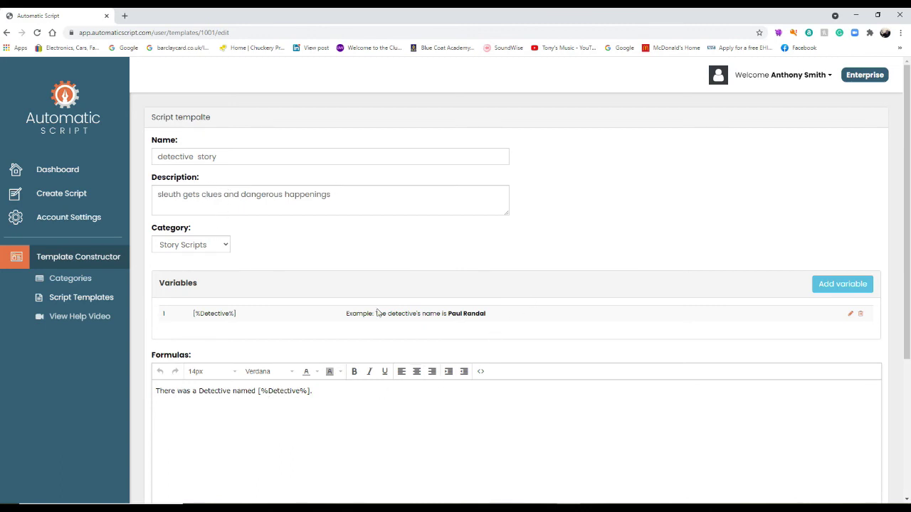
Step: Start a new variable in the detective story template, using "Des Detective" as both its label and its variable name
{"action": "left_click", "coordinate": [837, 287]}
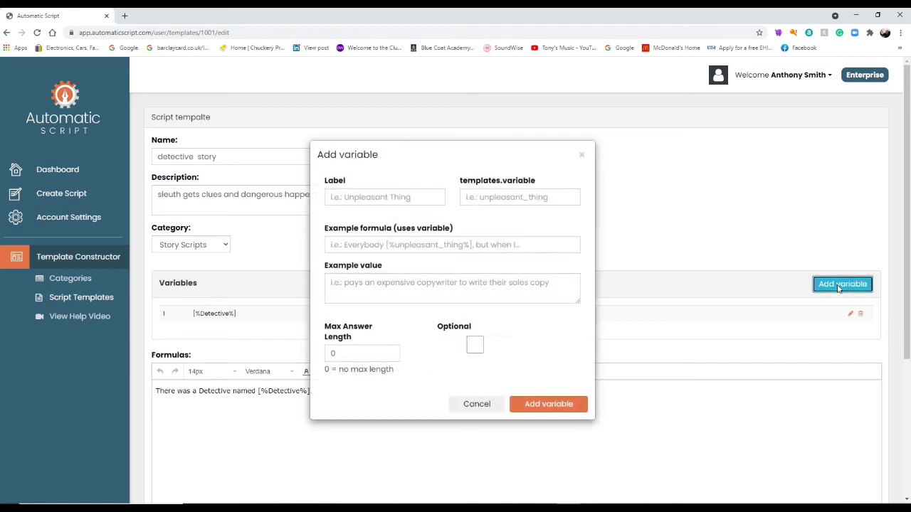
{"action": "left_click", "coordinate": [413, 198]}
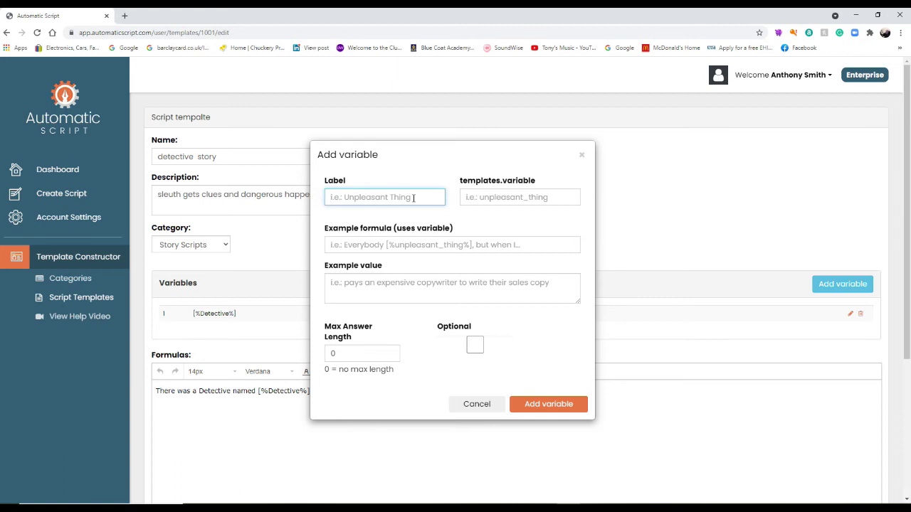
{"action": "type", "text": "Des Detective"}
{"action": "key", "text": "Tab"}
{"action": "triple_click", "coordinate": [394, 197]}
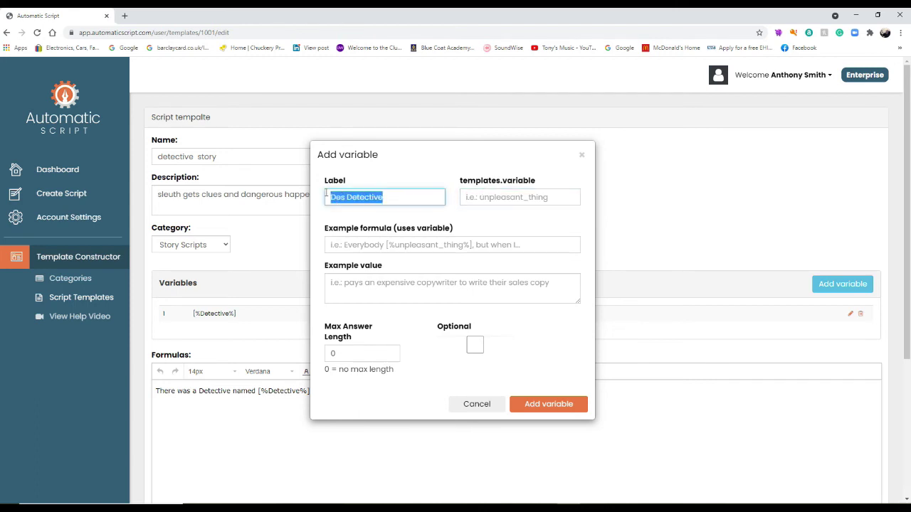
{"action": "right_click", "coordinate": [351, 199]}
{"action": "left_click", "coordinate": [381, 234]}
{"action": "right_click", "coordinate": [505, 199]}
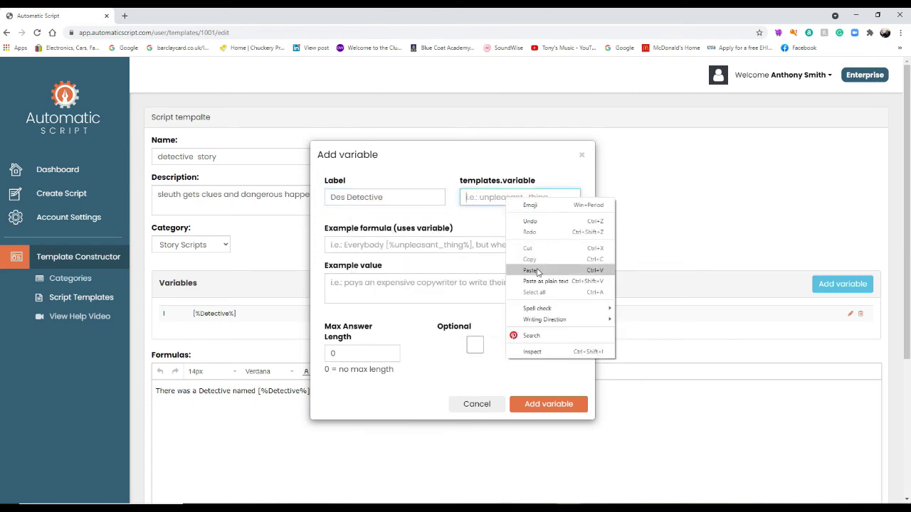
{"action": "left_click", "coordinate": [541, 271]}
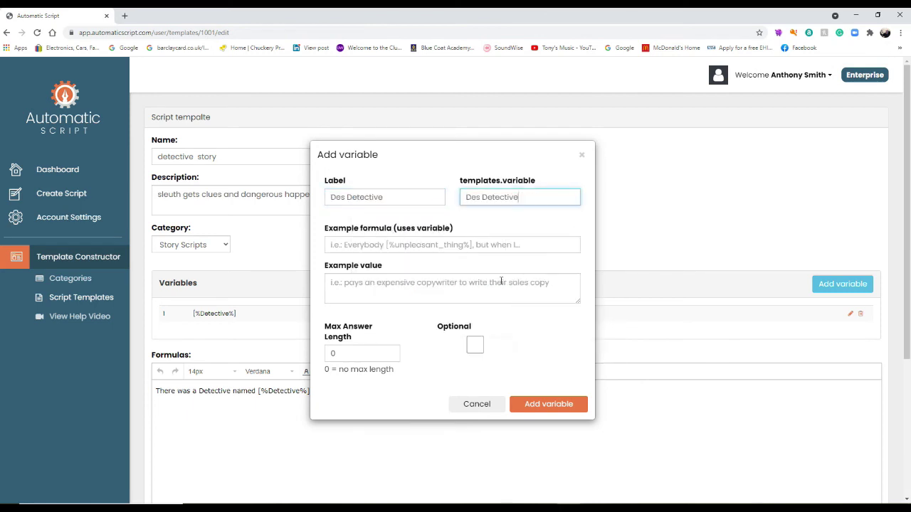
Step: Enter "The detective was [%Des Detective%]" as the example formula of the new variable
{"action": "left_click", "coordinate": [472, 246]}
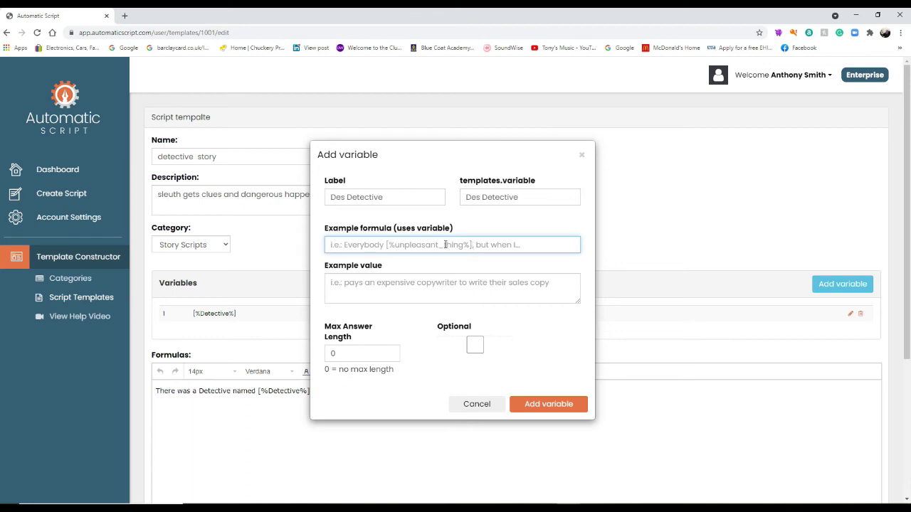
{"action": "type", "text": "T"}
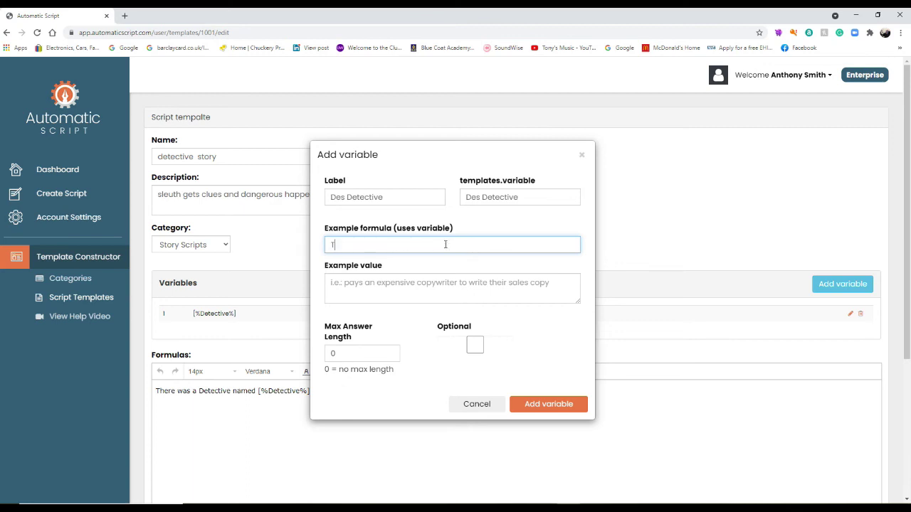
{"action": "type", "text": "he detective was [%"}
{"action": "right_click", "coordinate": [446, 244]}
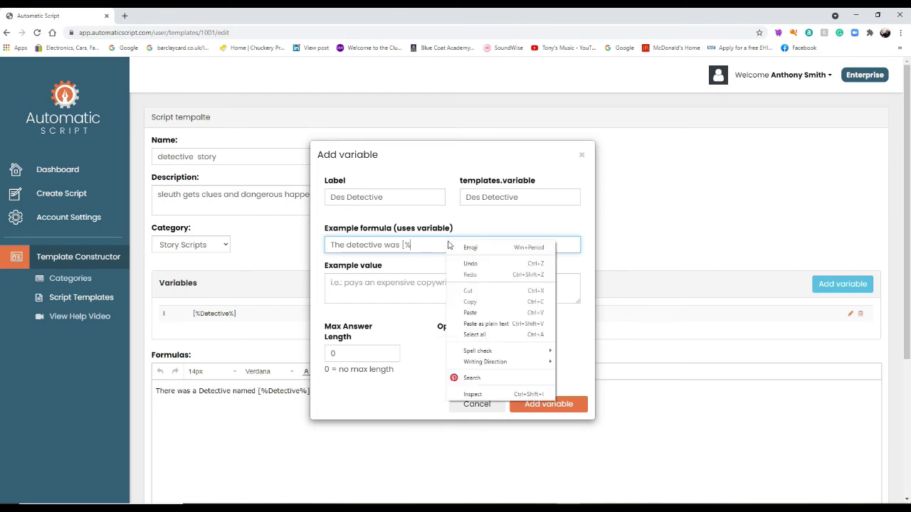
{"action": "left_click", "coordinate": [480, 313]}
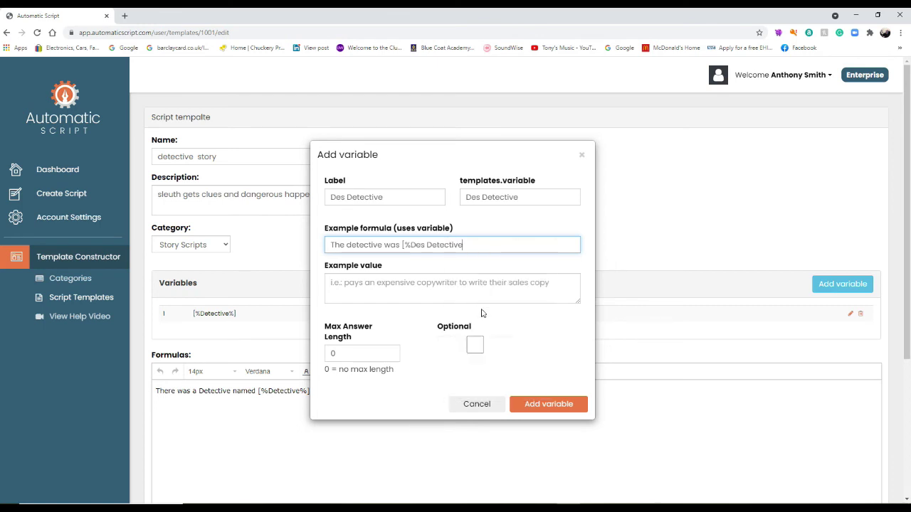
{"action": "type", "text": "%]"}
Step: Set the variable's example value to "tall, thin, but handsome" and add the variable to the template
{"action": "left_click", "coordinate": [482, 300]}
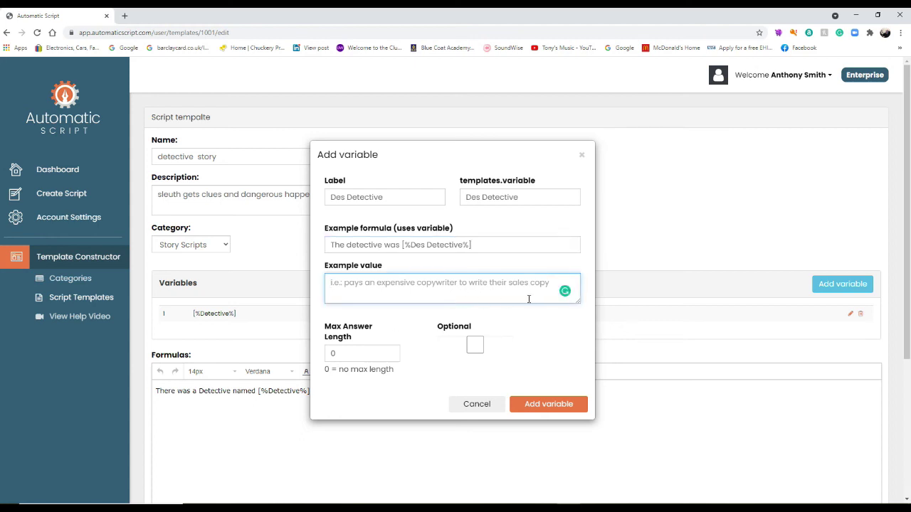
{"action": "type", "text": "tall"}
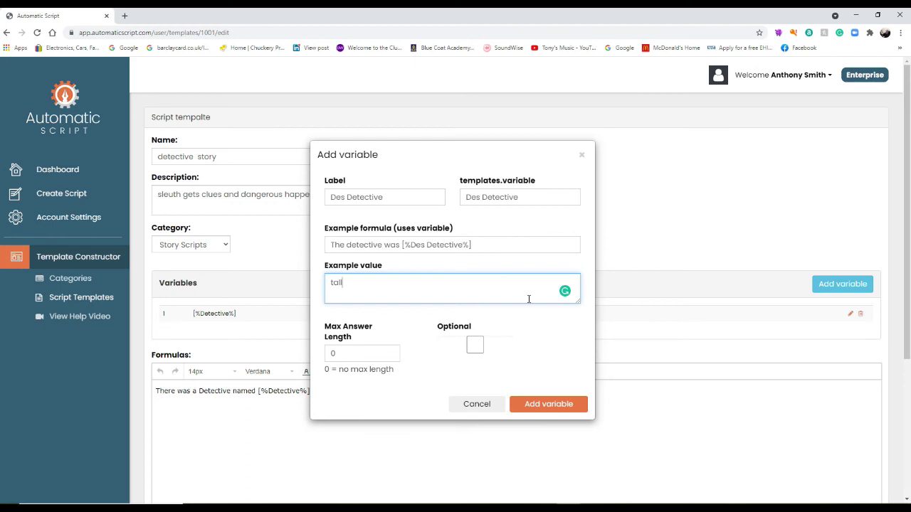
{"action": "type", "text": " thin "}
{"action": "type", "text": "but han"}
{"action": "type", "text": "ds"}
{"action": "type", "text": "o"}
{"action": "type", "text": "me"}
{"action": "type", "text": ","}
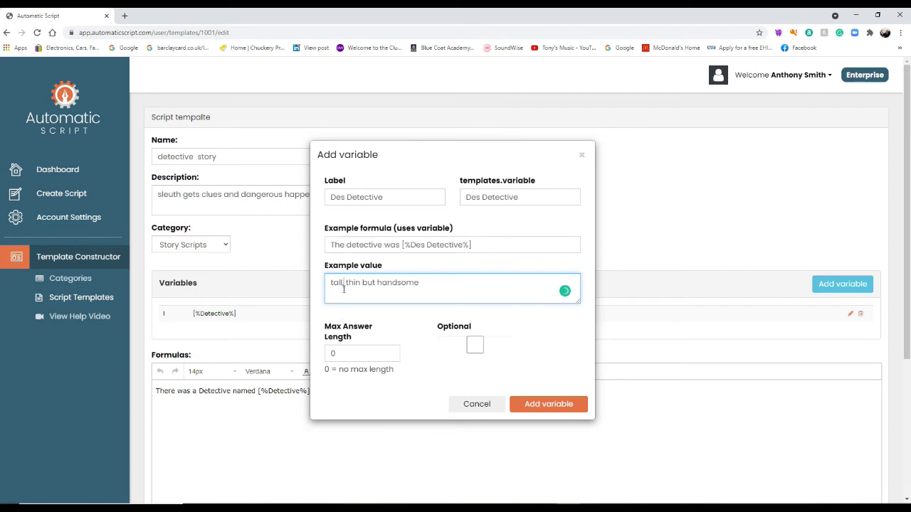
{"action": "key", "text": "Right"}
{"action": "key", "text": "Right"}
{"action": "key", "text": "Right"}
{"action": "key", "text": "Right"}
{"action": "key", "text": "Right"}
{"action": "type", "text": ","}
{"action": "key", "text": "Delete"}
{"action": "left_click", "coordinate": [562, 404]}
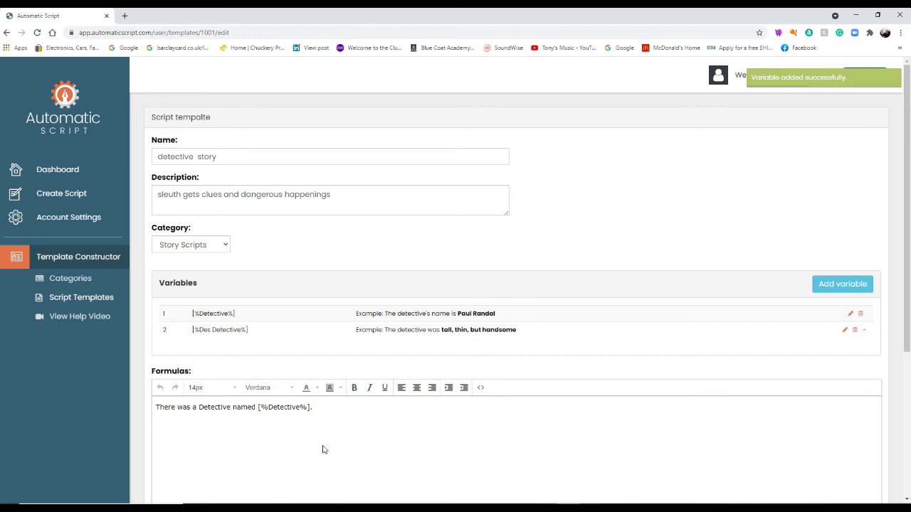
Step: Begin a second sentence in the template's formula text with the variable [%Detective%]
{"action": "left_click", "coordinate": [340, 407]}
{"action": "type", "text": "{"}
{"action": "type", "text": "%"}
{"action": "key", "text": "BackSpace"}
{"action": "key", "text": "BackSpace"}
{"action": "type", "text": "[%"}
{"action": "right_click", "coordinate": [342, 410]}
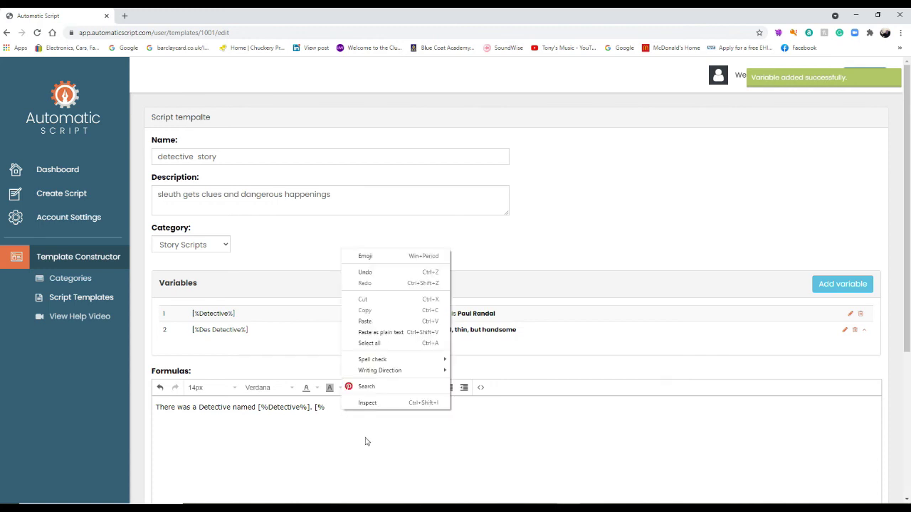
{"action": "left_click", "coordinate": [389, 322]}
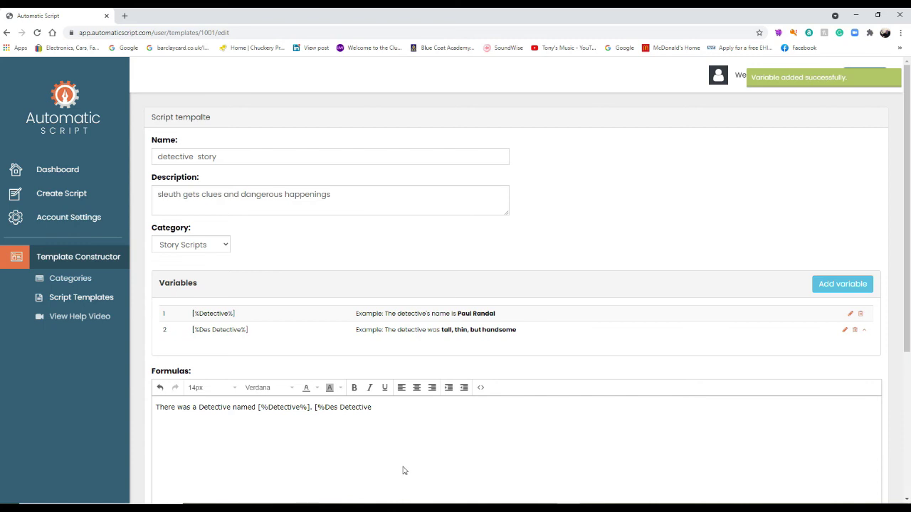
{"action": "key", "text": "BackSpace"}
{"action": "key", "text": "BackSpace"}
{"action": "key", "text": "BackSpace"}
{"action": "key", "text": "BackSpace"}
{"action": "type", "text": "%"}
Step: Complete the second formula sentence with "was [%Des Detective%]." and save the detective story template
{"action": "type", "text": "was"}
{"action": "type", "text": "[%"}
{"action": "right_click", "coordinate": [416, 404]}
{"action": "left_click", "coordinate": [474, 328]}
{"action": "type", "text": "%"}
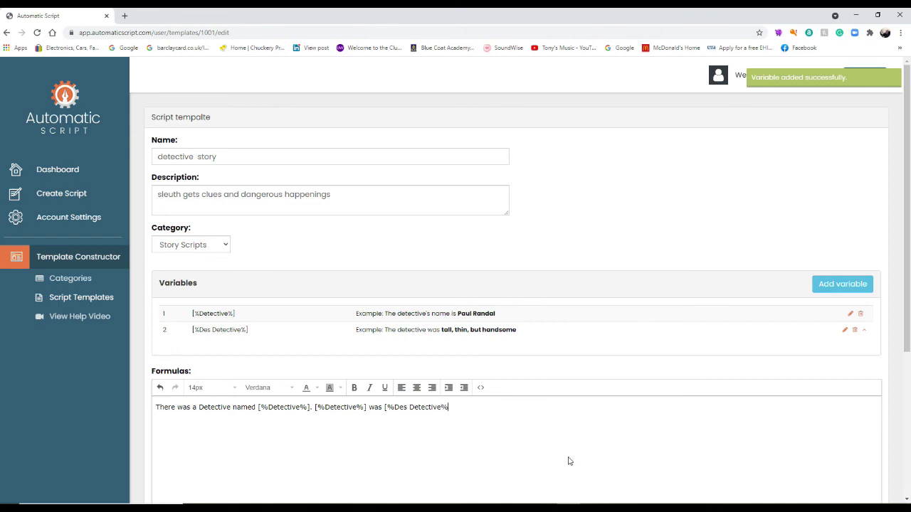
{"action": "type", "text": "]."}
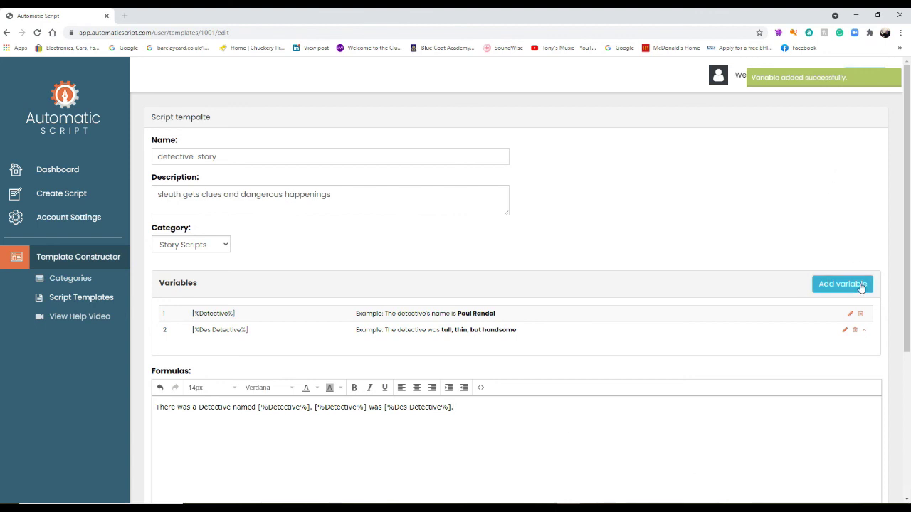
{"action": "scroll", "coordinate": [799, 363], "scroll_direction": "down", "scroll_amount": 3}
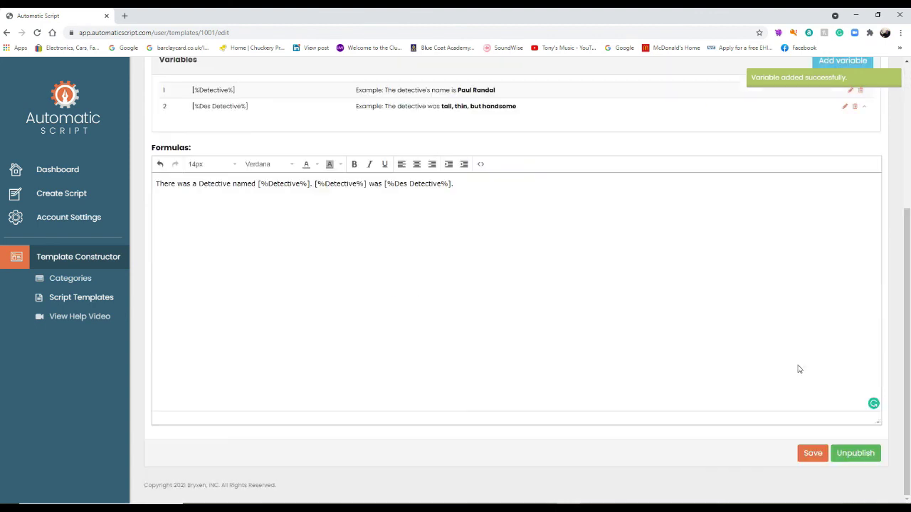
{"action": "left_click", "coordinate": [812, 453]}
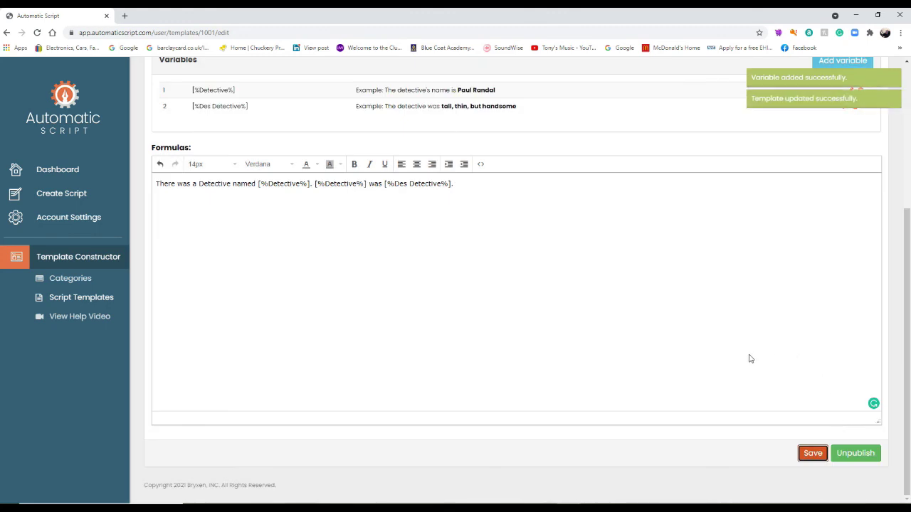
Step: Start creating a new script
{"action": "scroll", "coordinate": [748, 358], "scroll_direction": "up", "scroll_amount": 3}
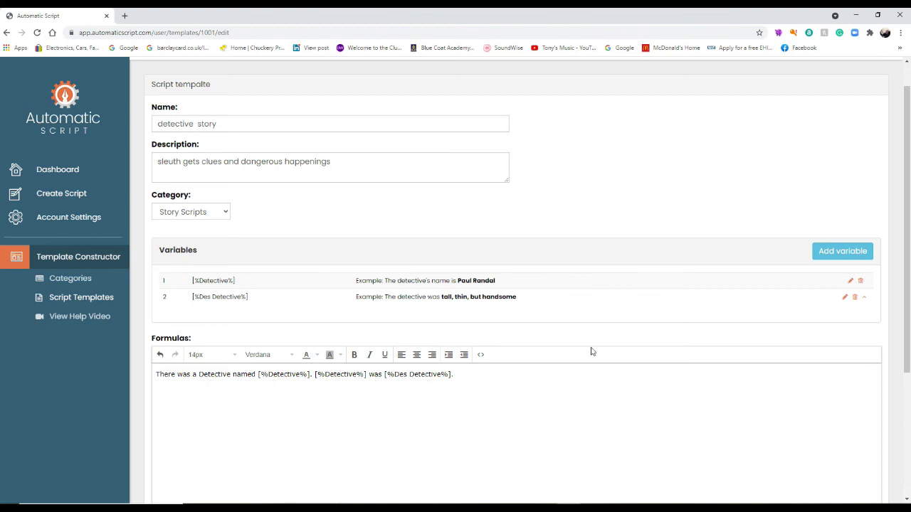
{"action": "scroll", "coordinate": [540, 255], "scroll_direction": "up", "scroll_amount": 1}
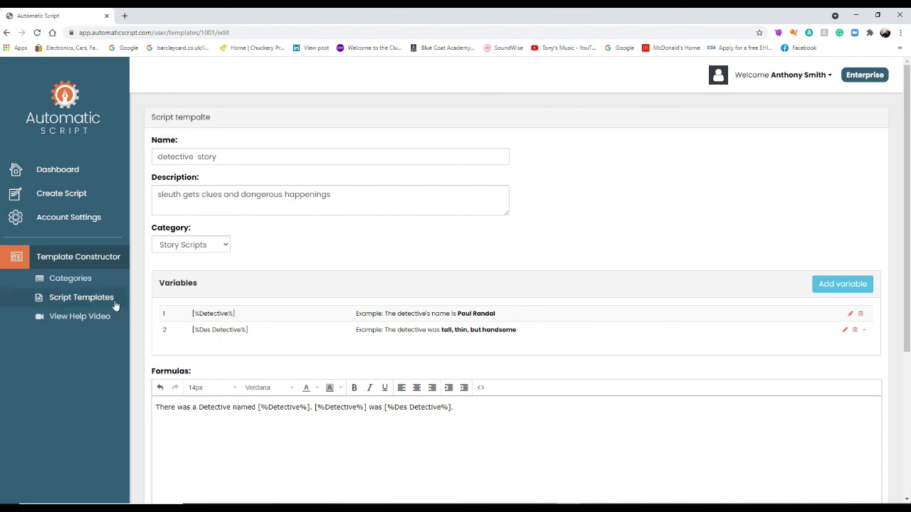
{"action": "left_click", "coordinate": [110, 198]}
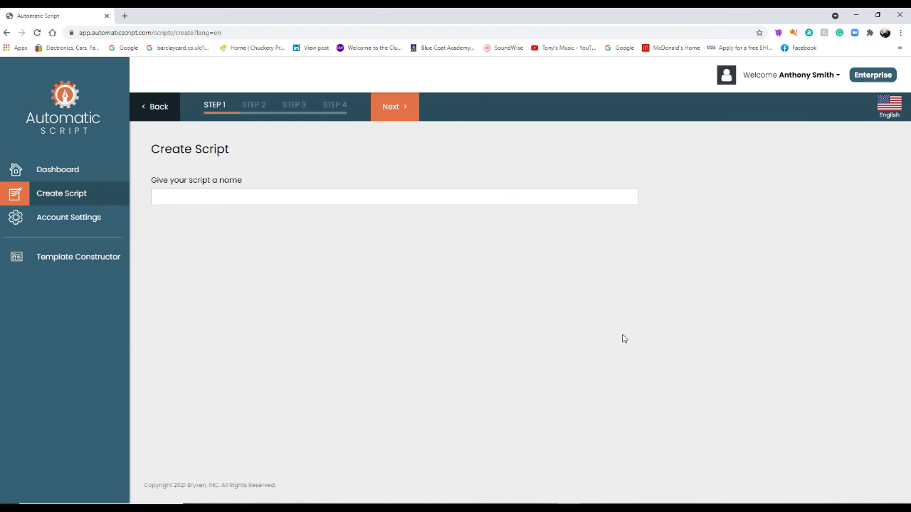